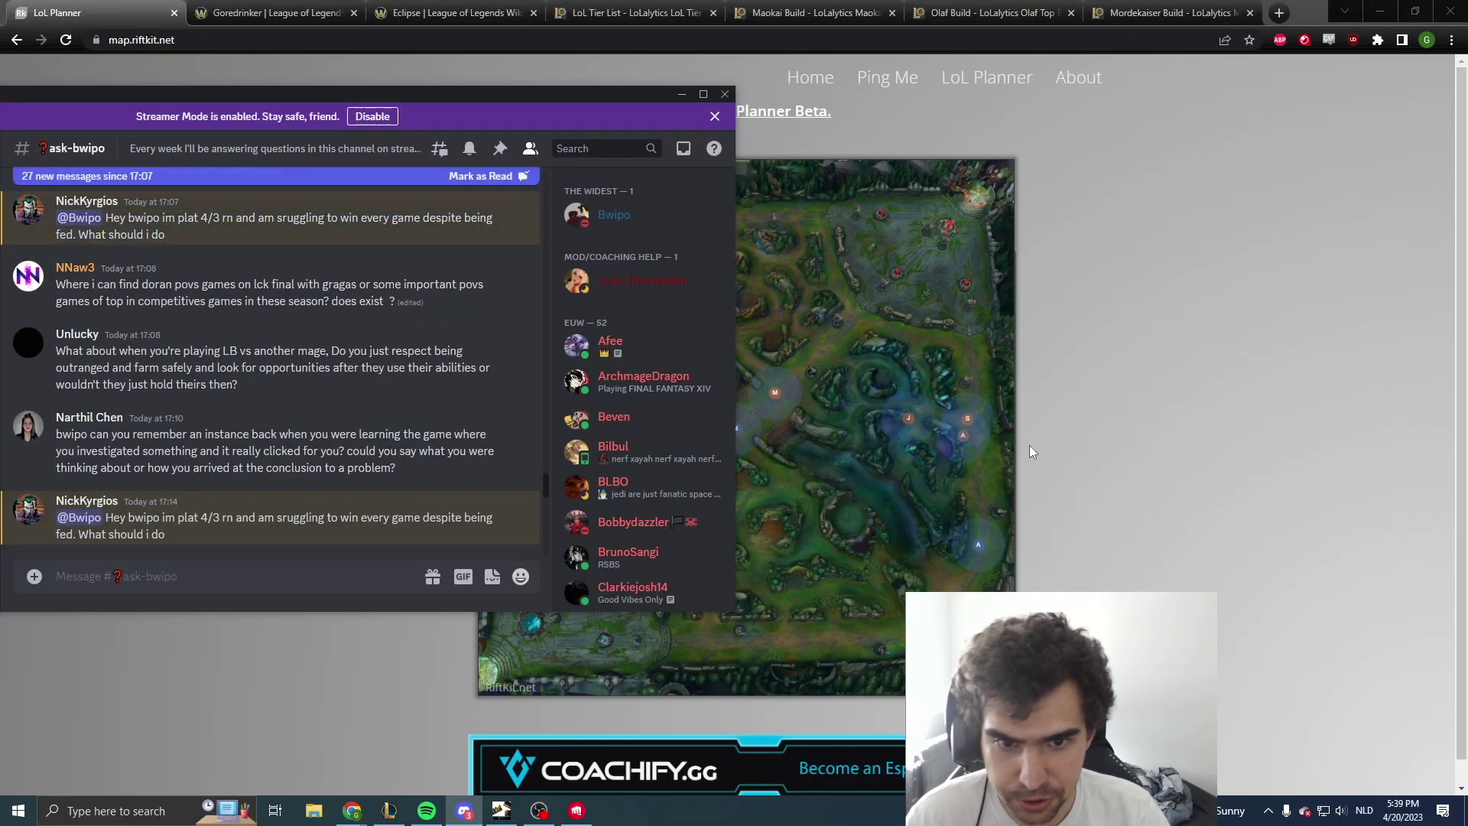
Close the Discord overlay, circle the top laner, sketch a path to bot lane, then reset
left_click(1029, 450)
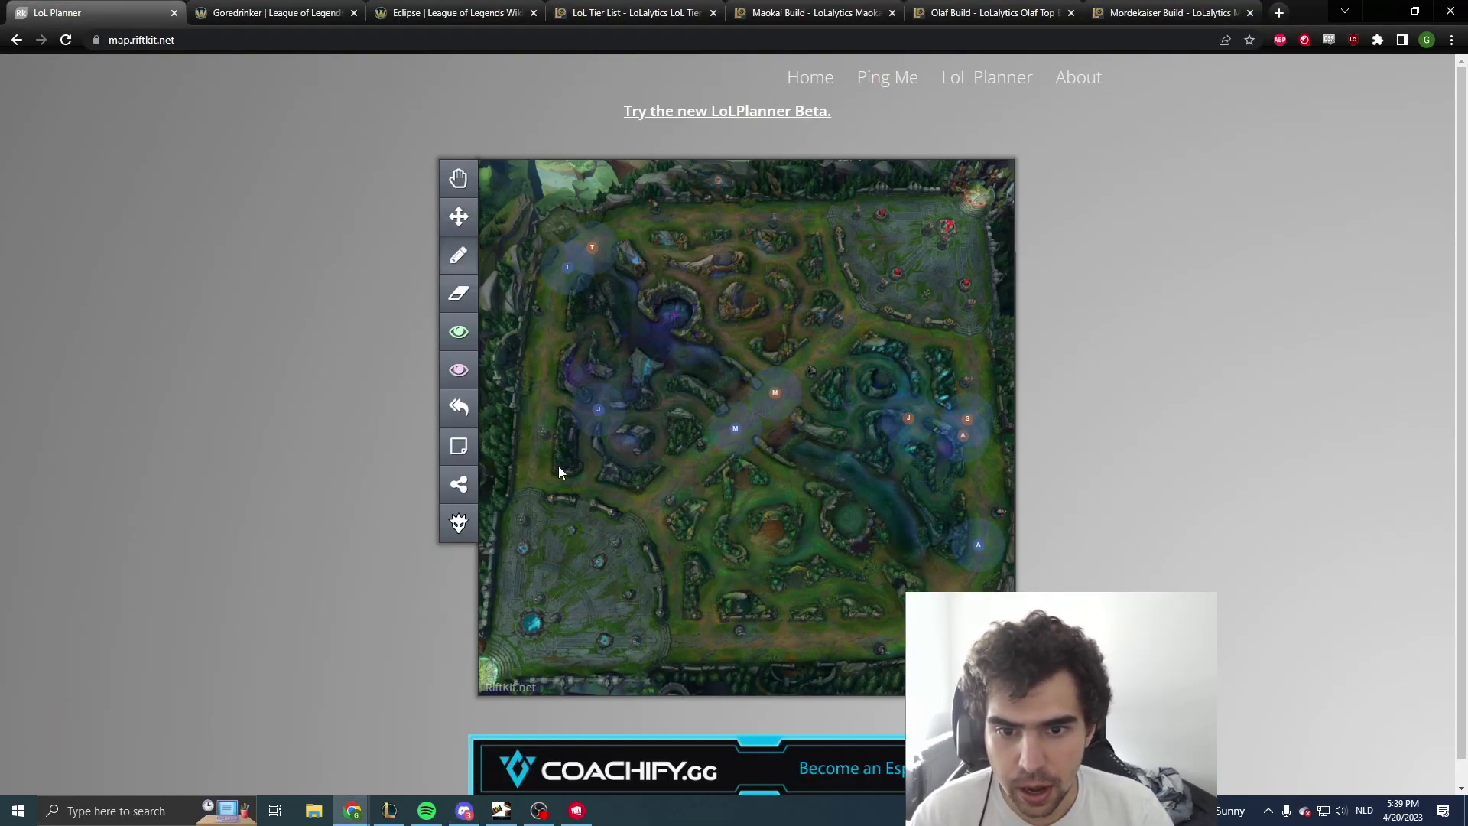
left_click_drag(570, 266, 717, 399)
left_click_drag(556, 275, 955, 572)
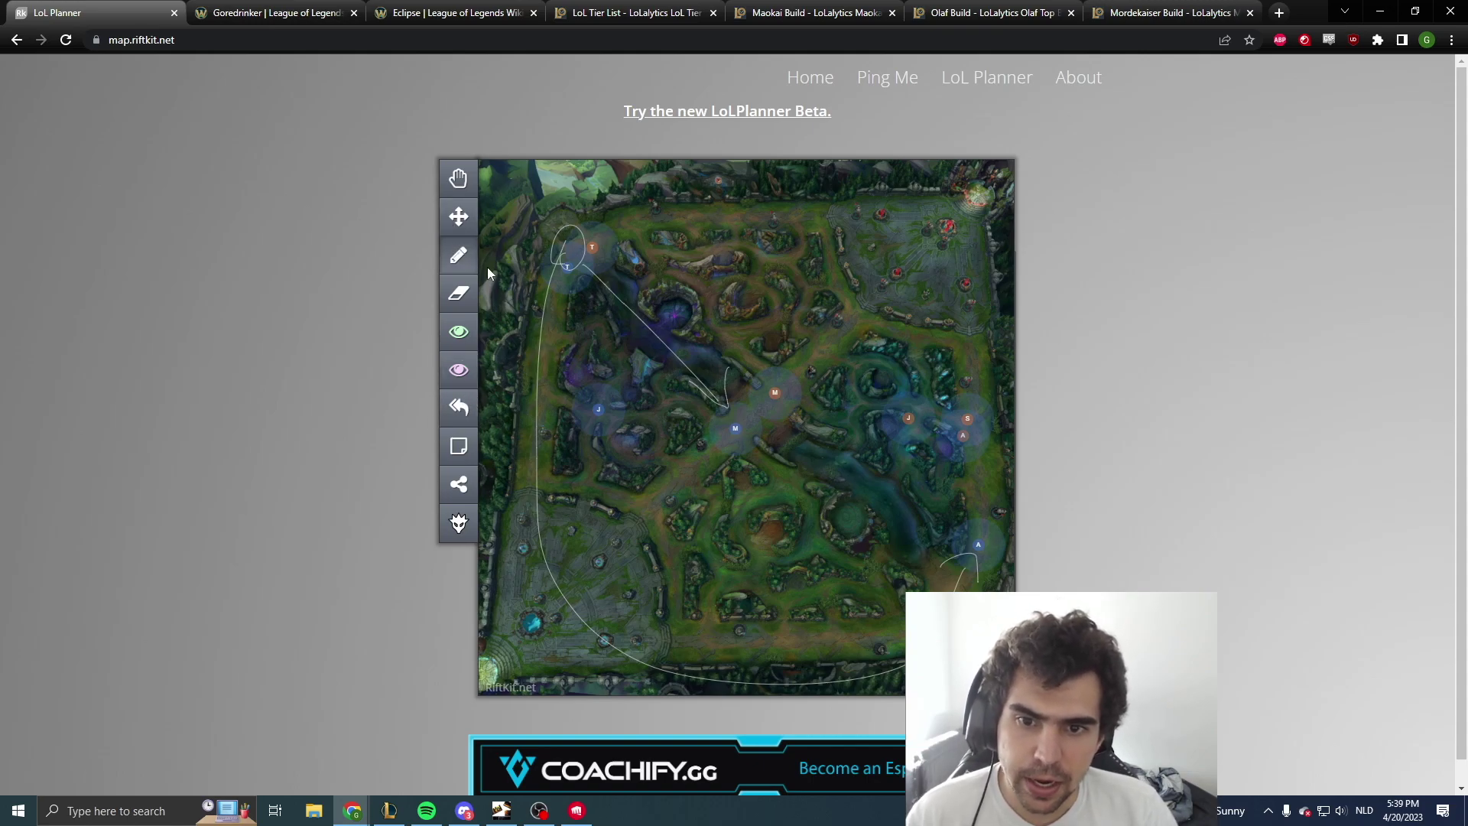
left_click(457, 446)
left_click(732, 160)
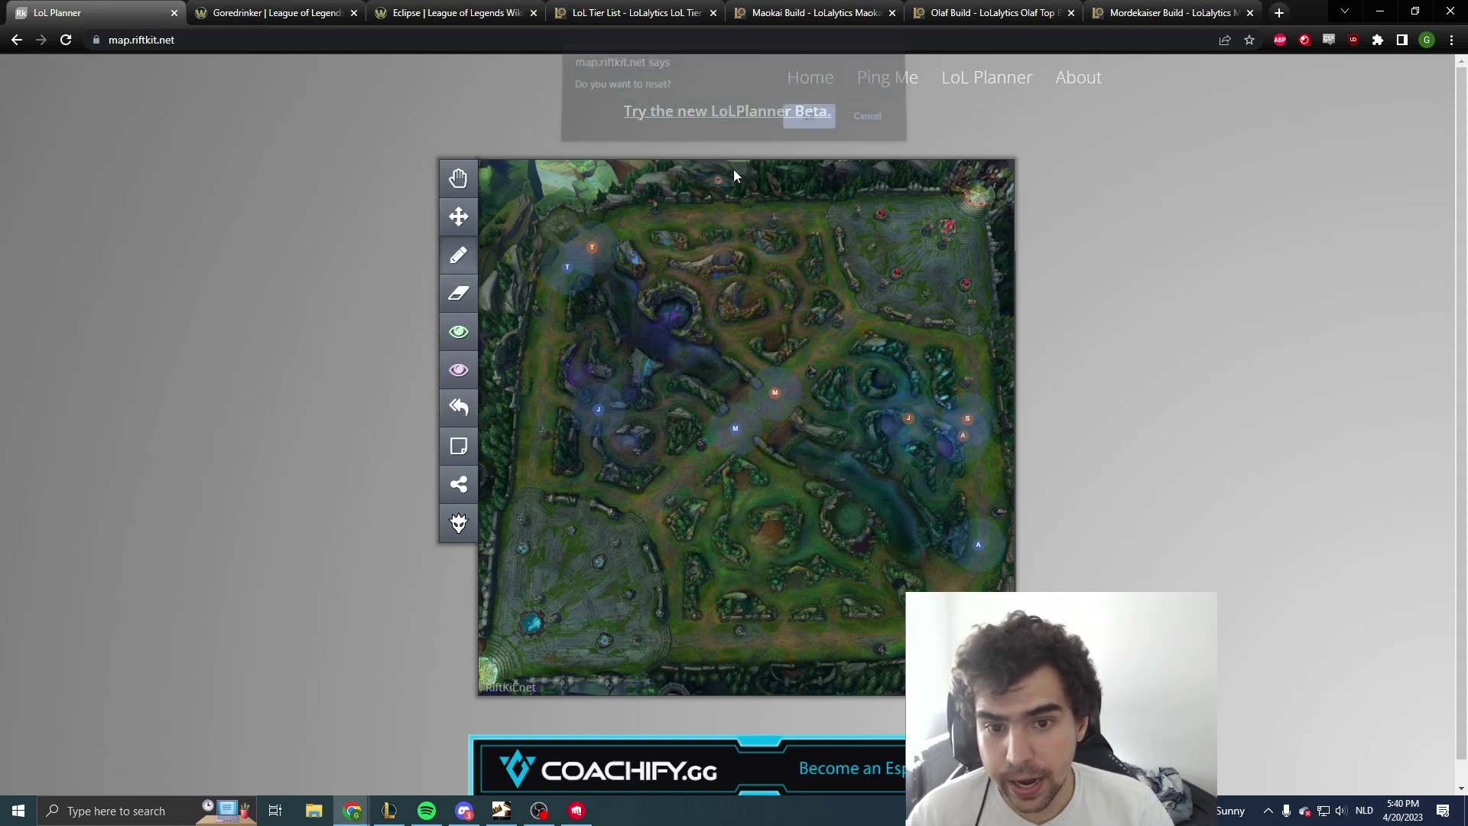
Draw two roams from top lane toward mid, clearing the map after each
mouse_move(532, 479)
left_mouse_down()
mouse_move(570, 247)
mouse_move(660, 334)
mouse_move(669, 303)
left_mouse_up()
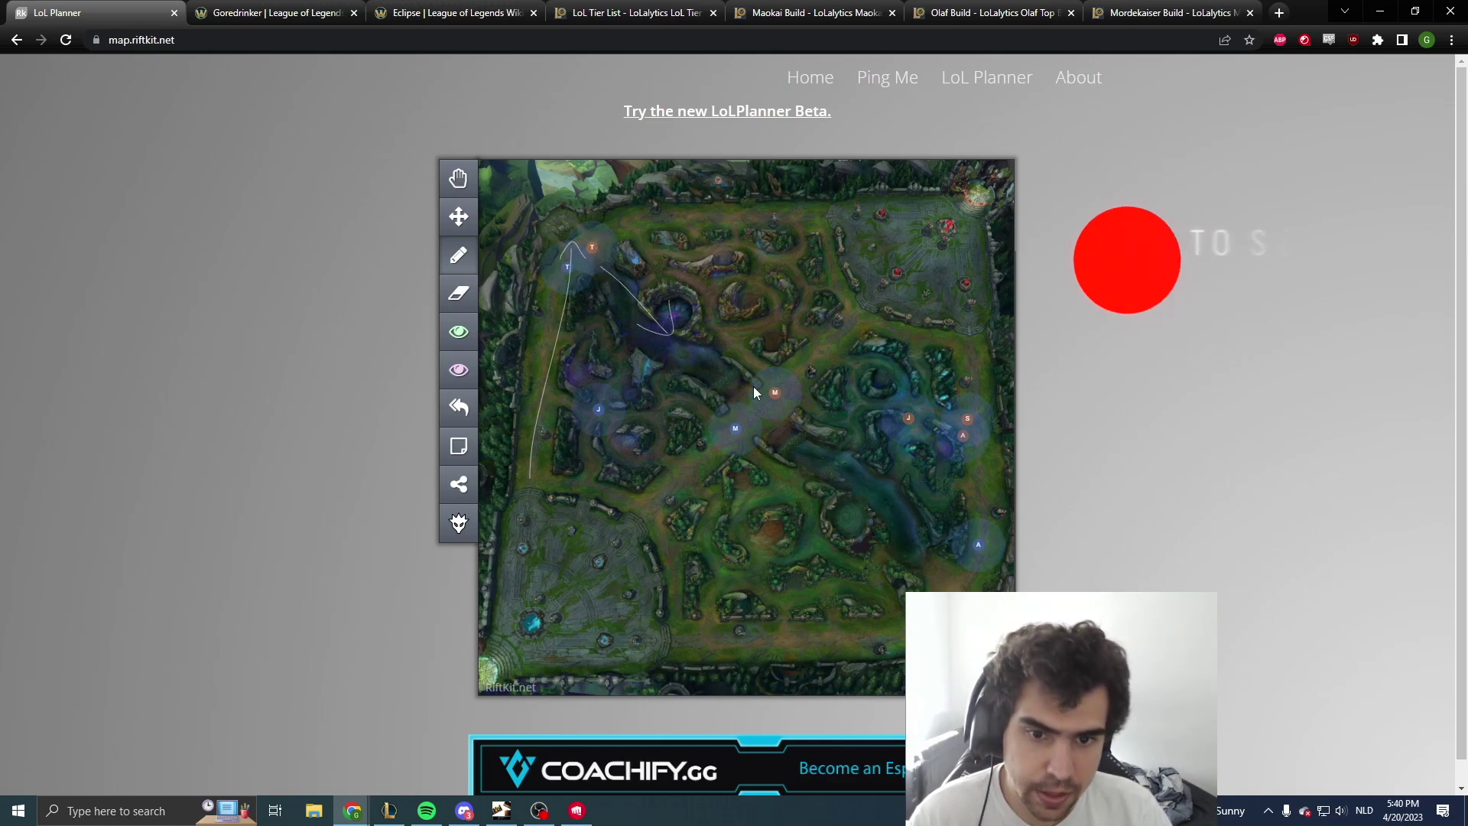
left_click(458, 445)
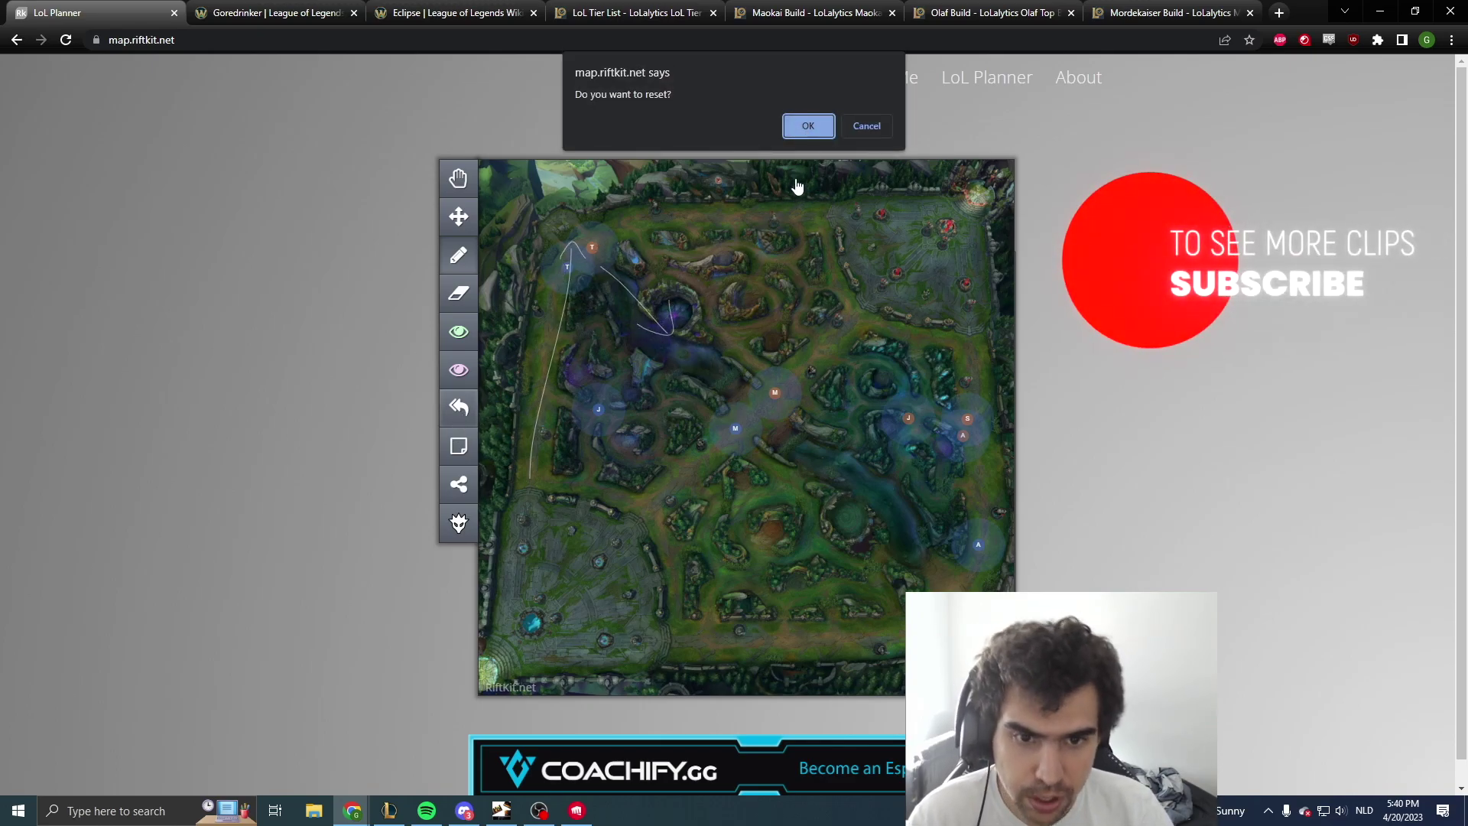
left_click(805, 126)
left_click_drag(590, 246, 811, 441)
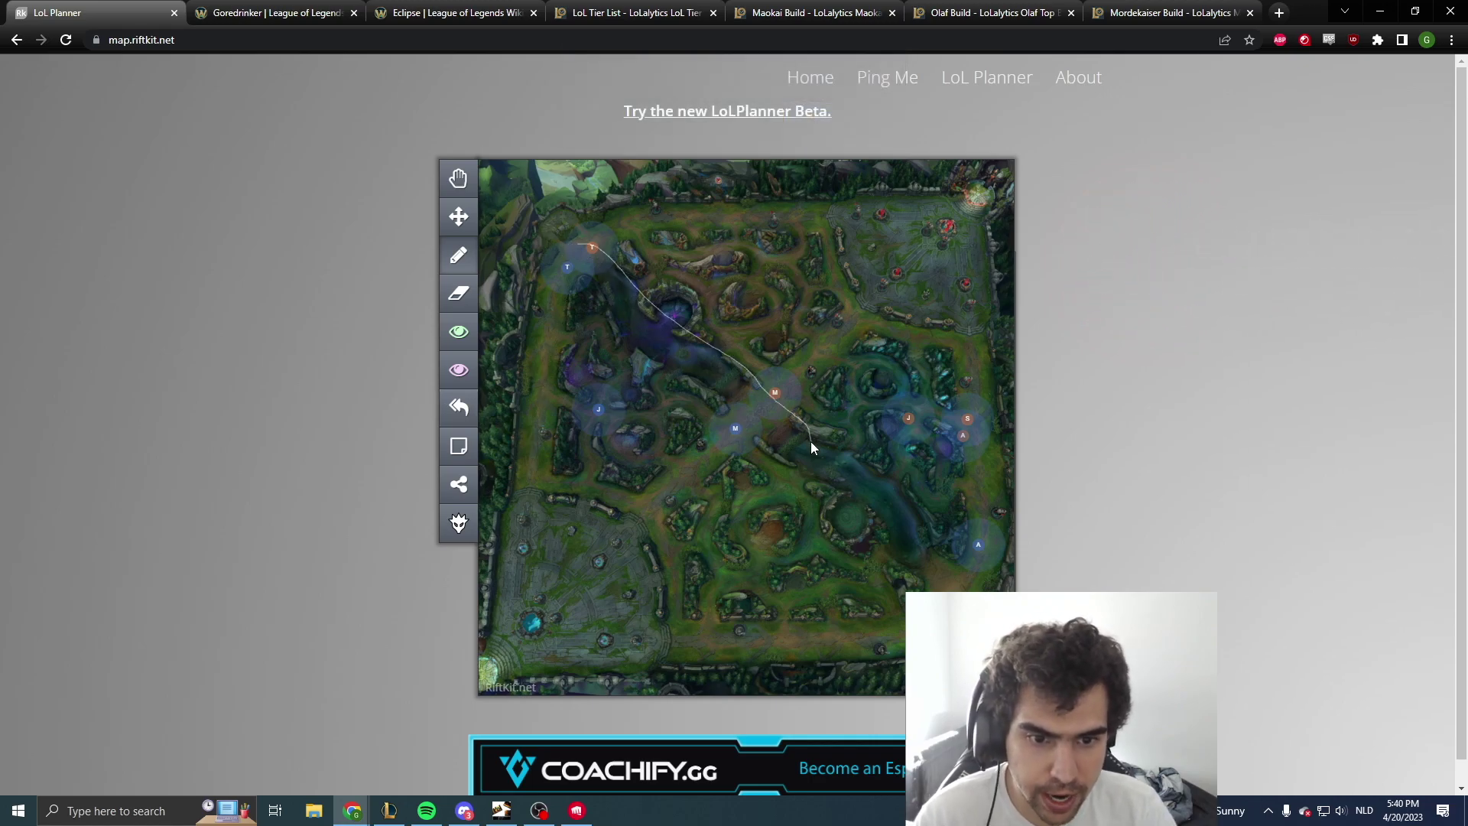
left_click(458, 445)
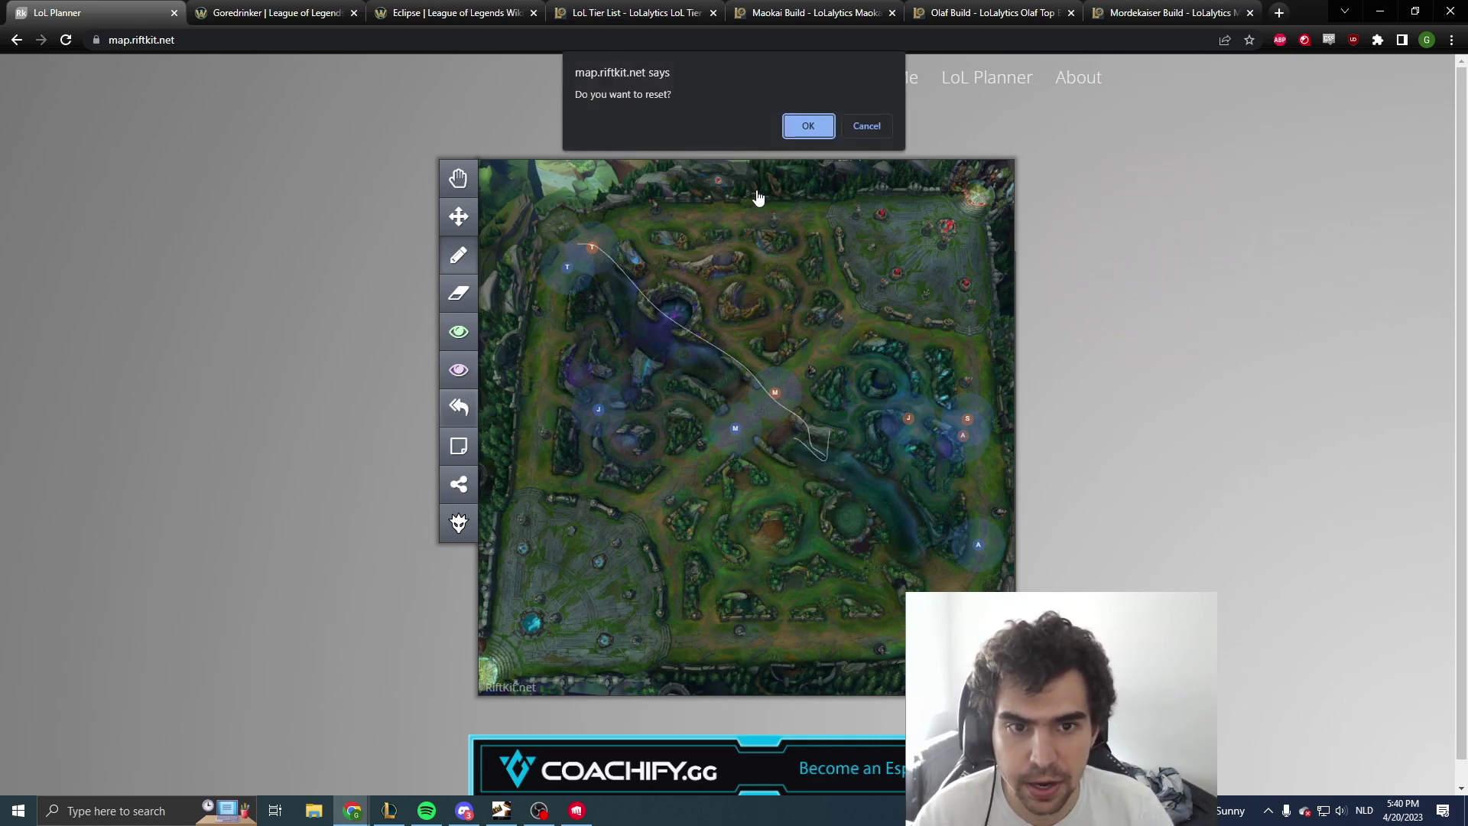
left_click(812, 127)
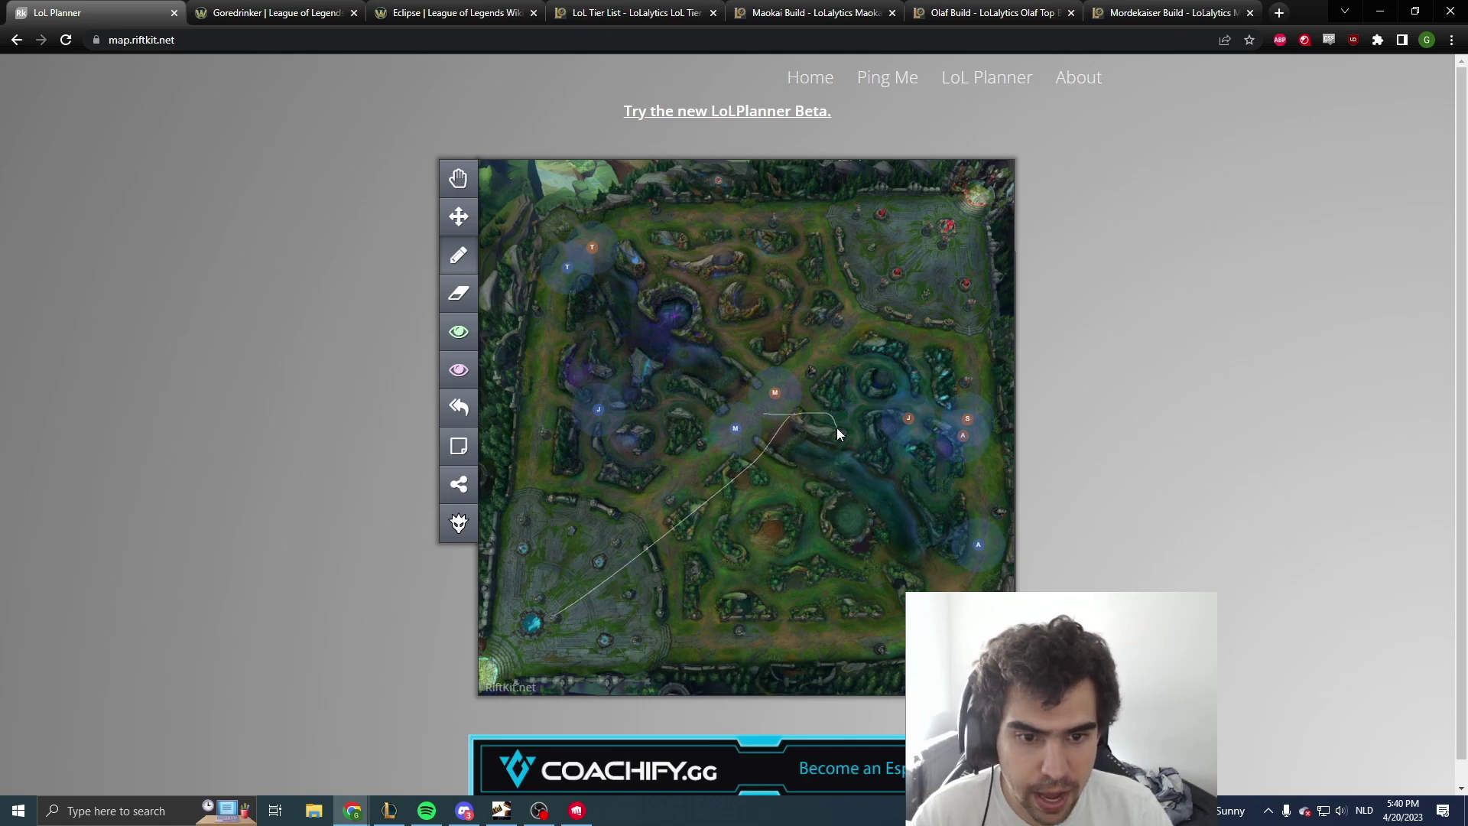
Reset the map twice more to remove the leftover scribble near top lane
left_click(457, 446)
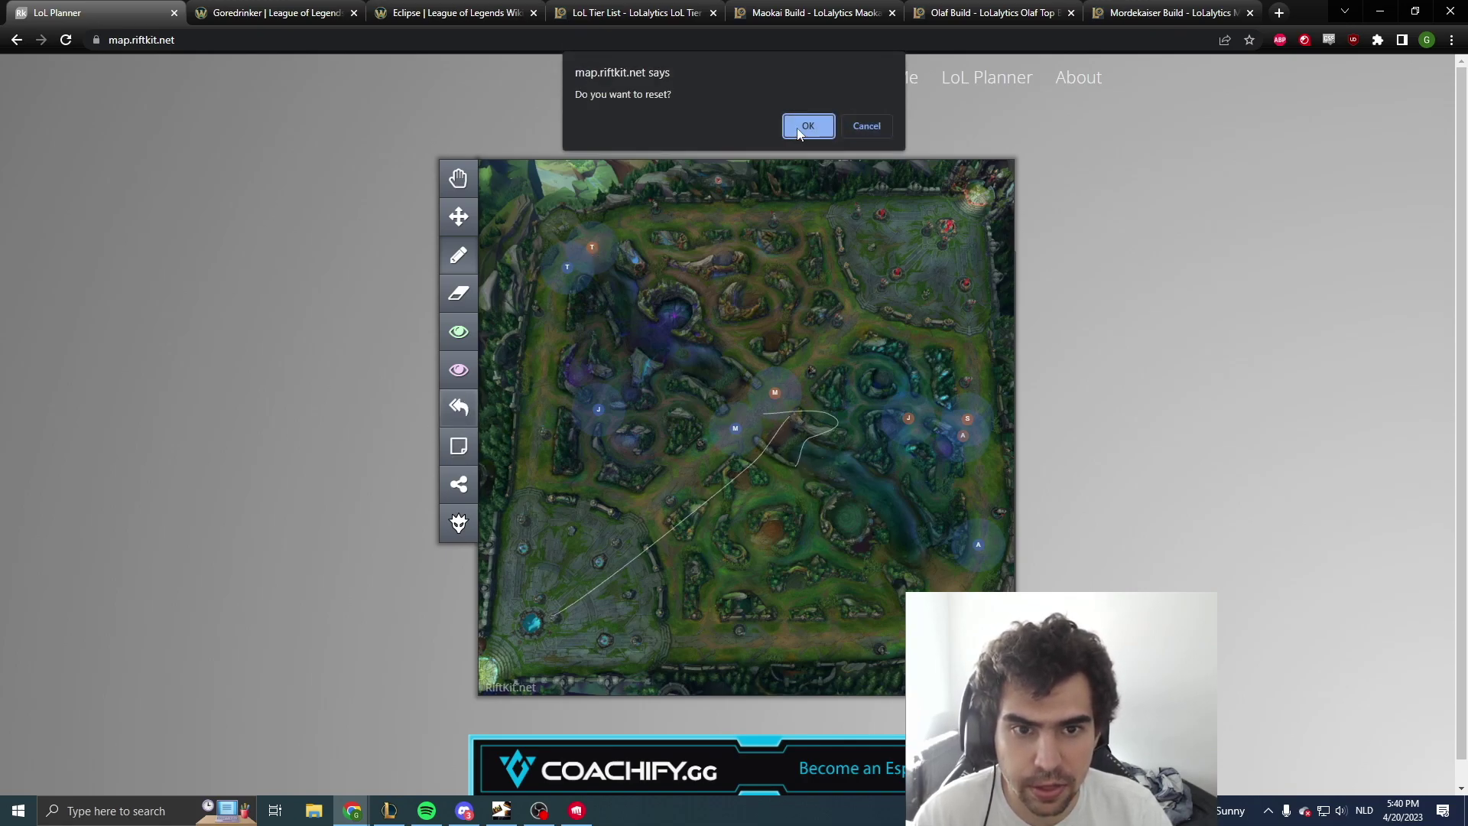
key("Return")
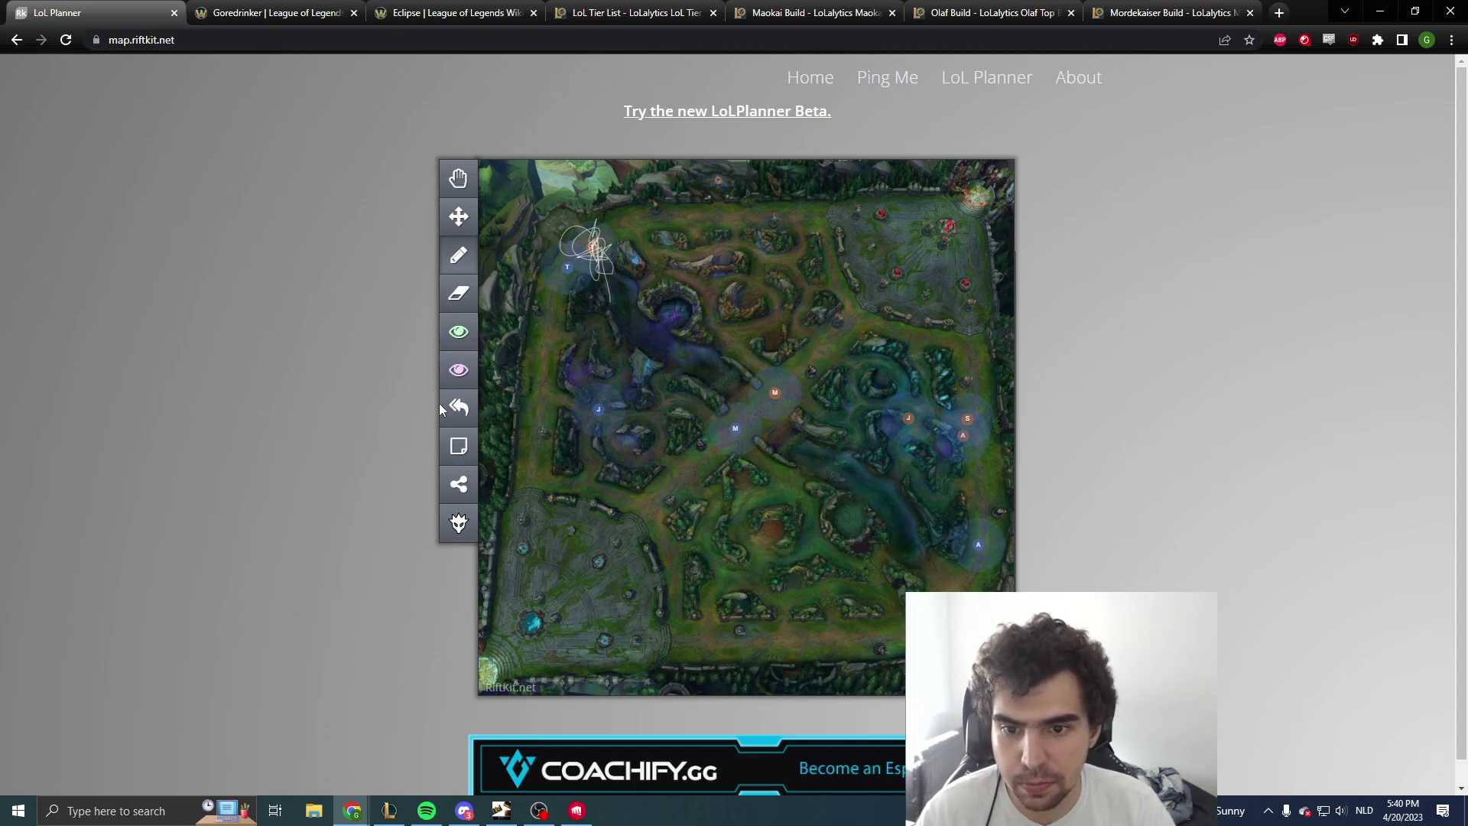
left_click(458, 446)
left_click(812, 127)
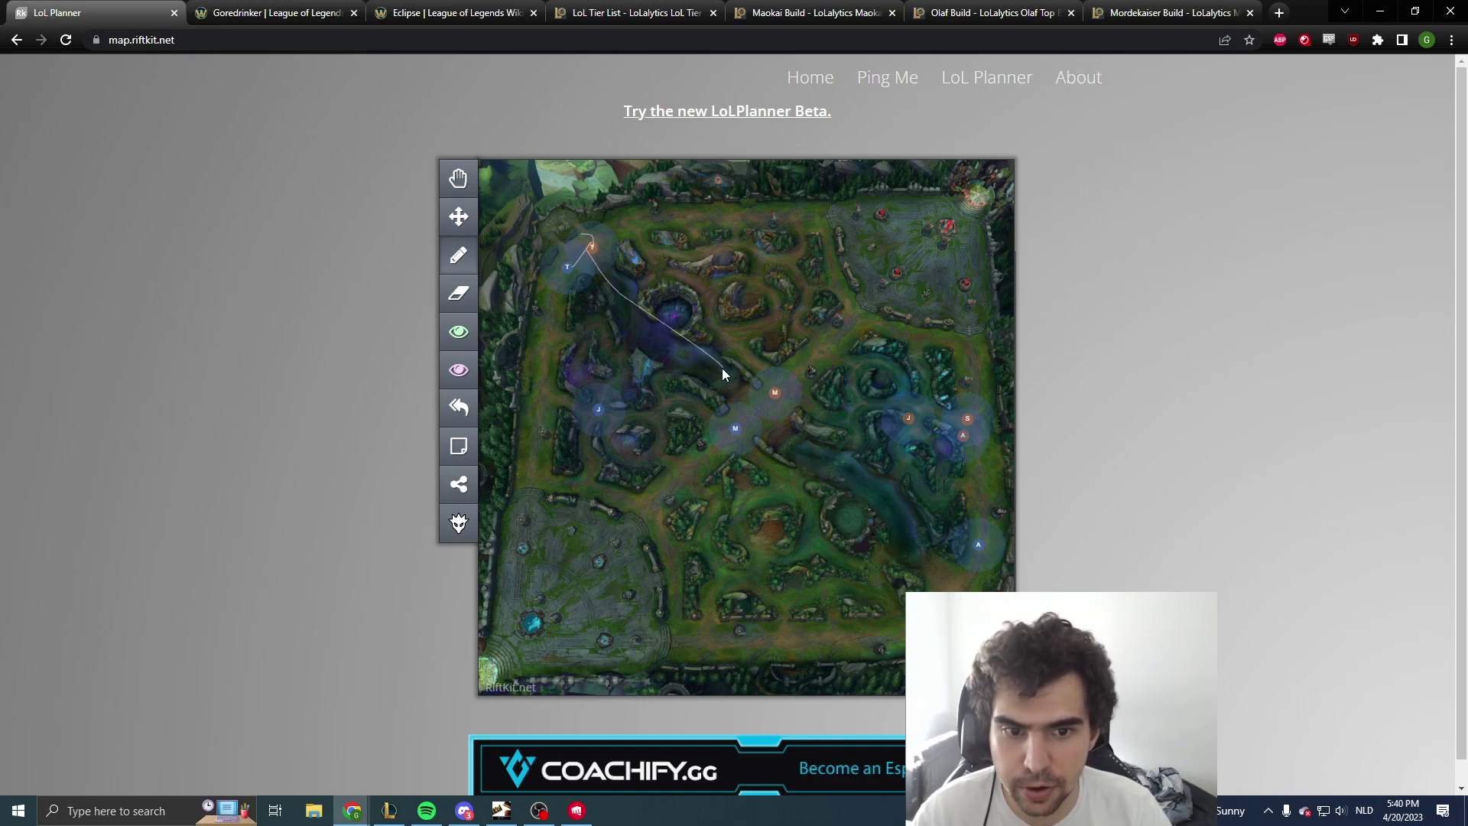
Extend a path along bottom lane, then reset the map until every scribble is gone
left_click_drag(726, 344, 743, 367)
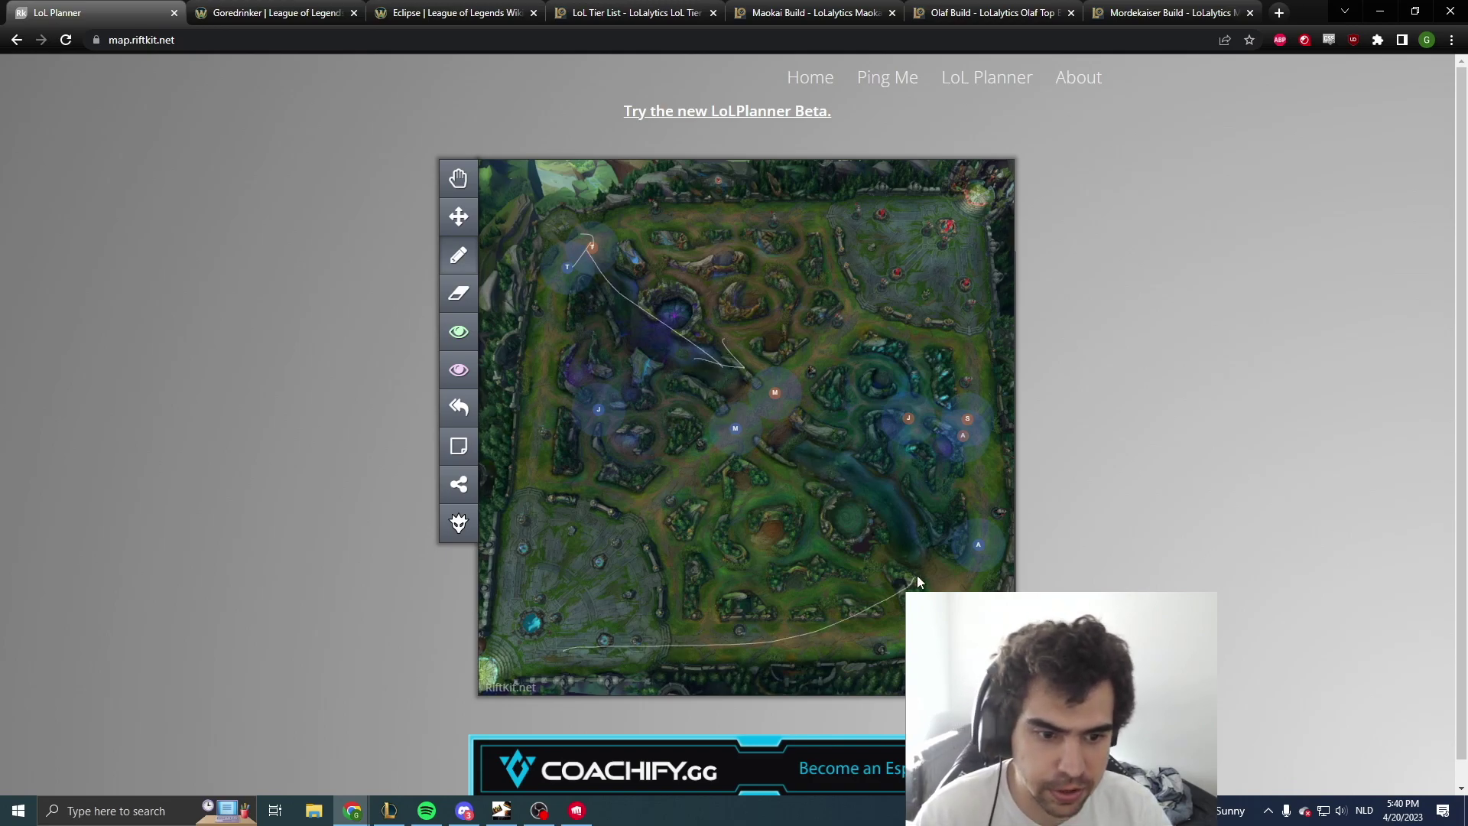
left_click(457, 445)
left_click(813, 126)
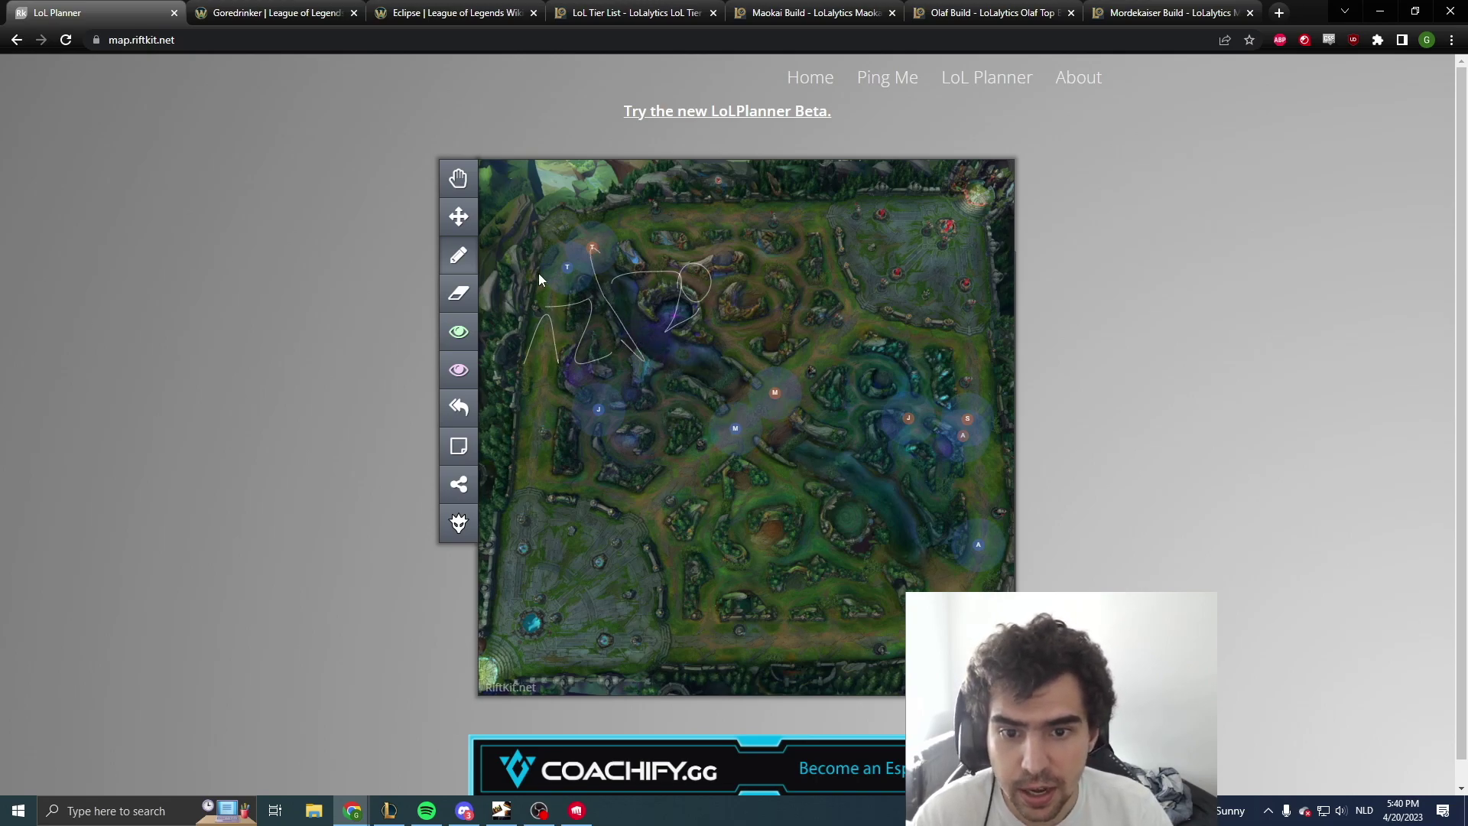
left_click(459, 404)
left_click(795, 127)
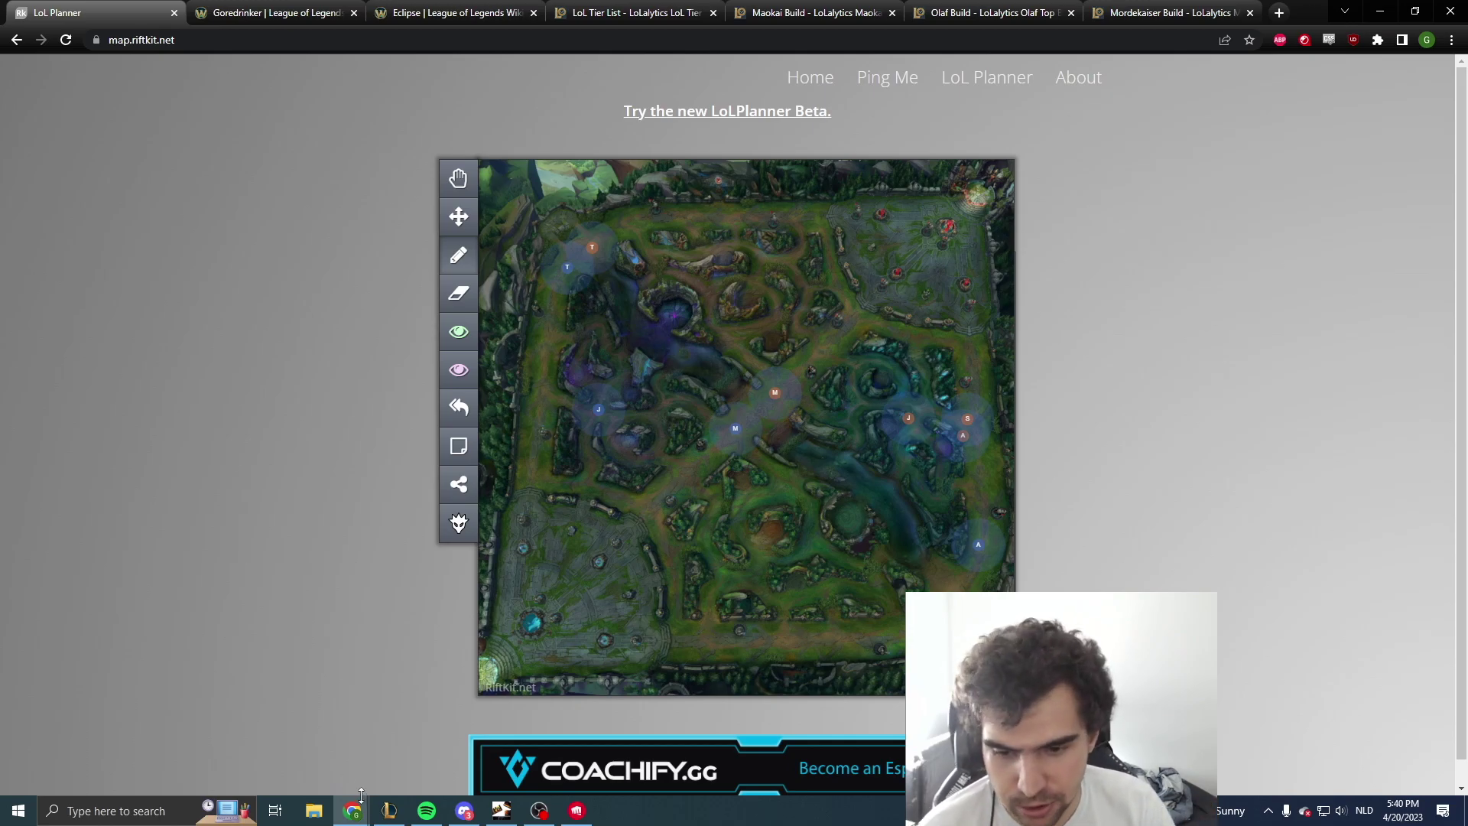
Bring up the League client for its champion mastery cards, then Alt+Tab back to the map
left_click(388, 811)
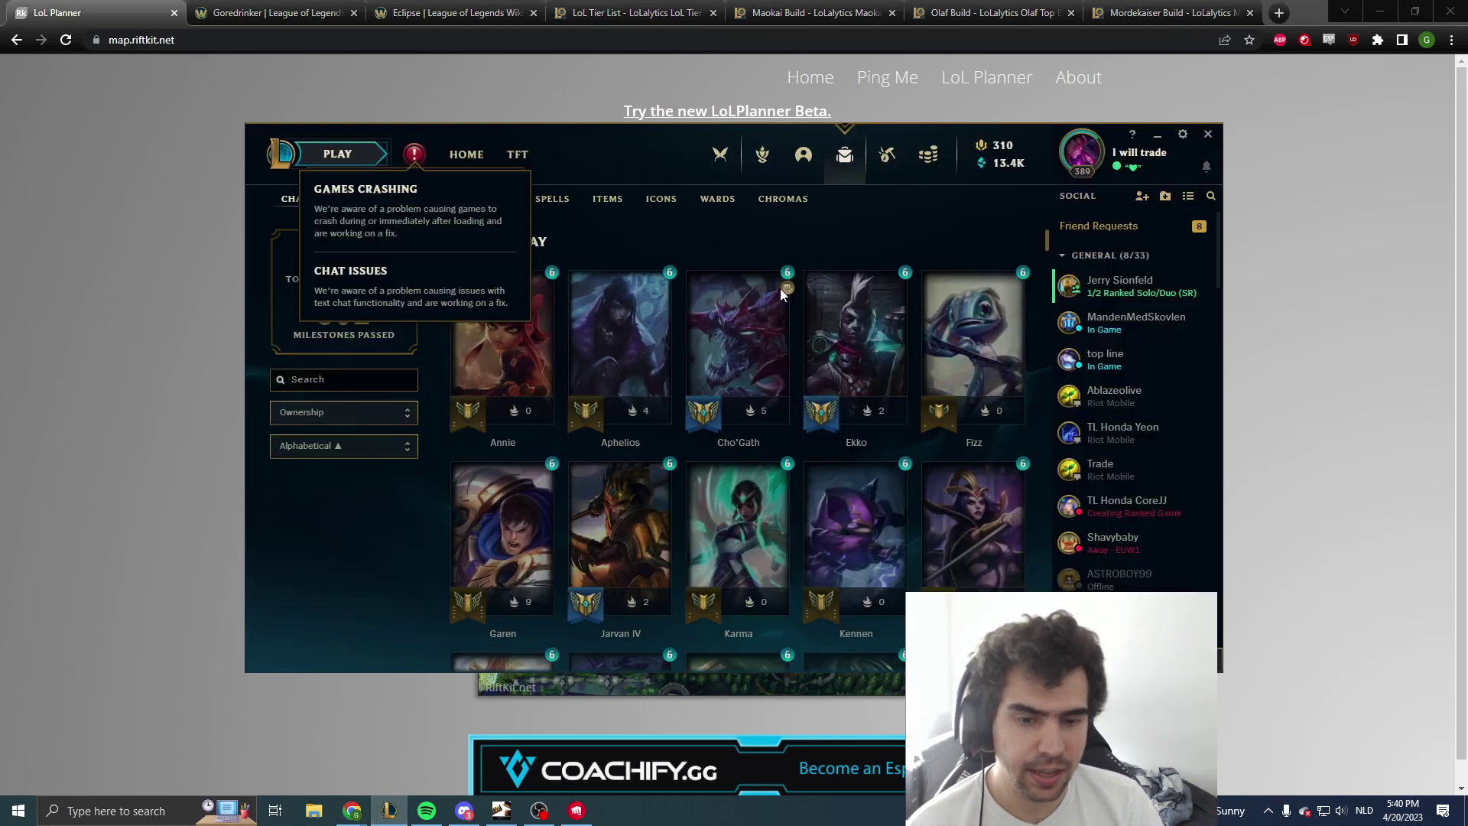
scroll(799, 331, "down", 2)
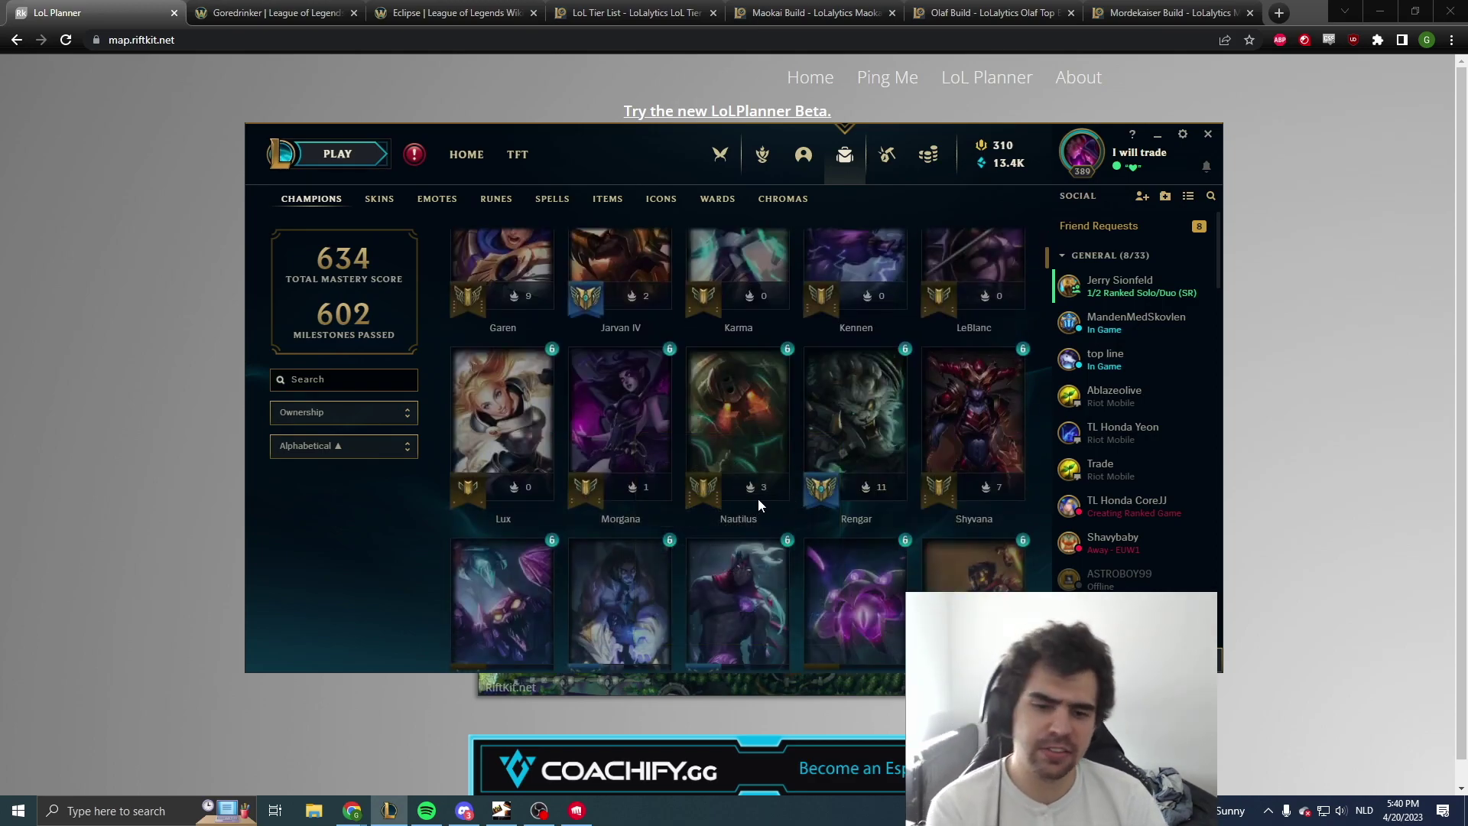
scroll(791, 459, "down", 1)
scroll(821, 436, "up", 2)
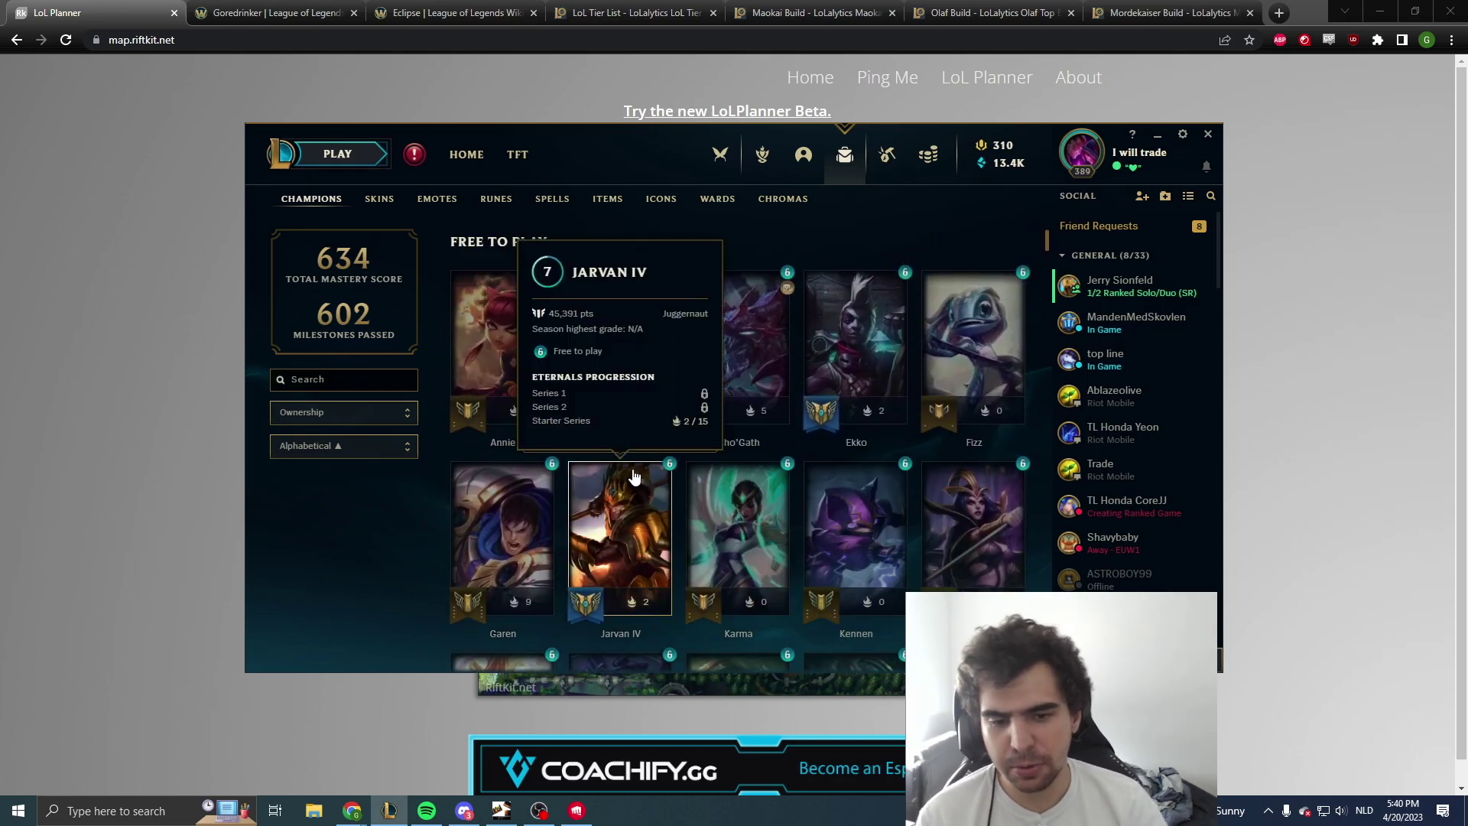
scroll(539, 443, "down", 1)
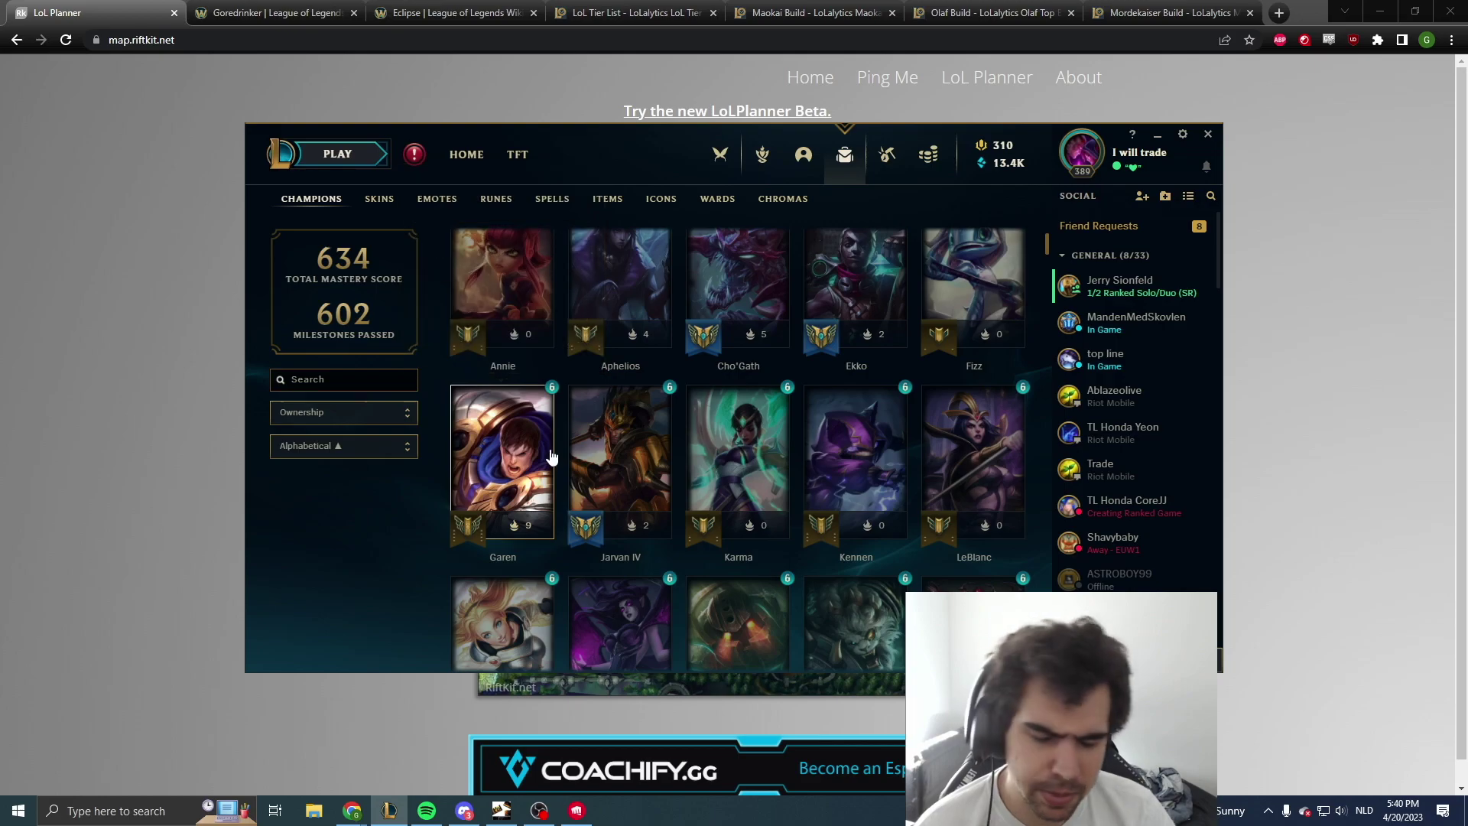
scroll(556, 460, "down", 2)
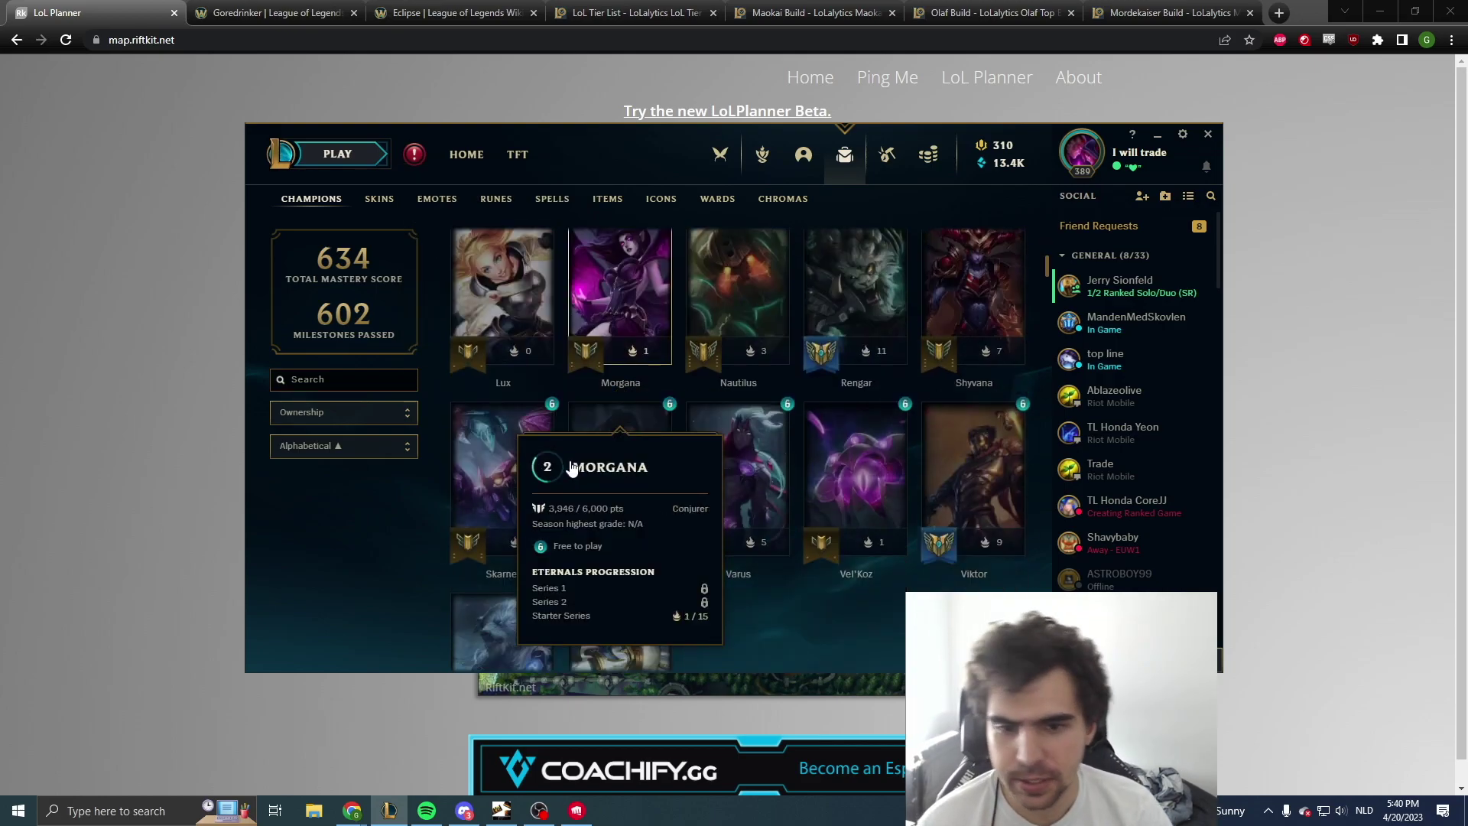
scroll(568, 425, "up", 3)
scroll(672, 563, "down", 2)
scroll(721, 574, "up", 2)
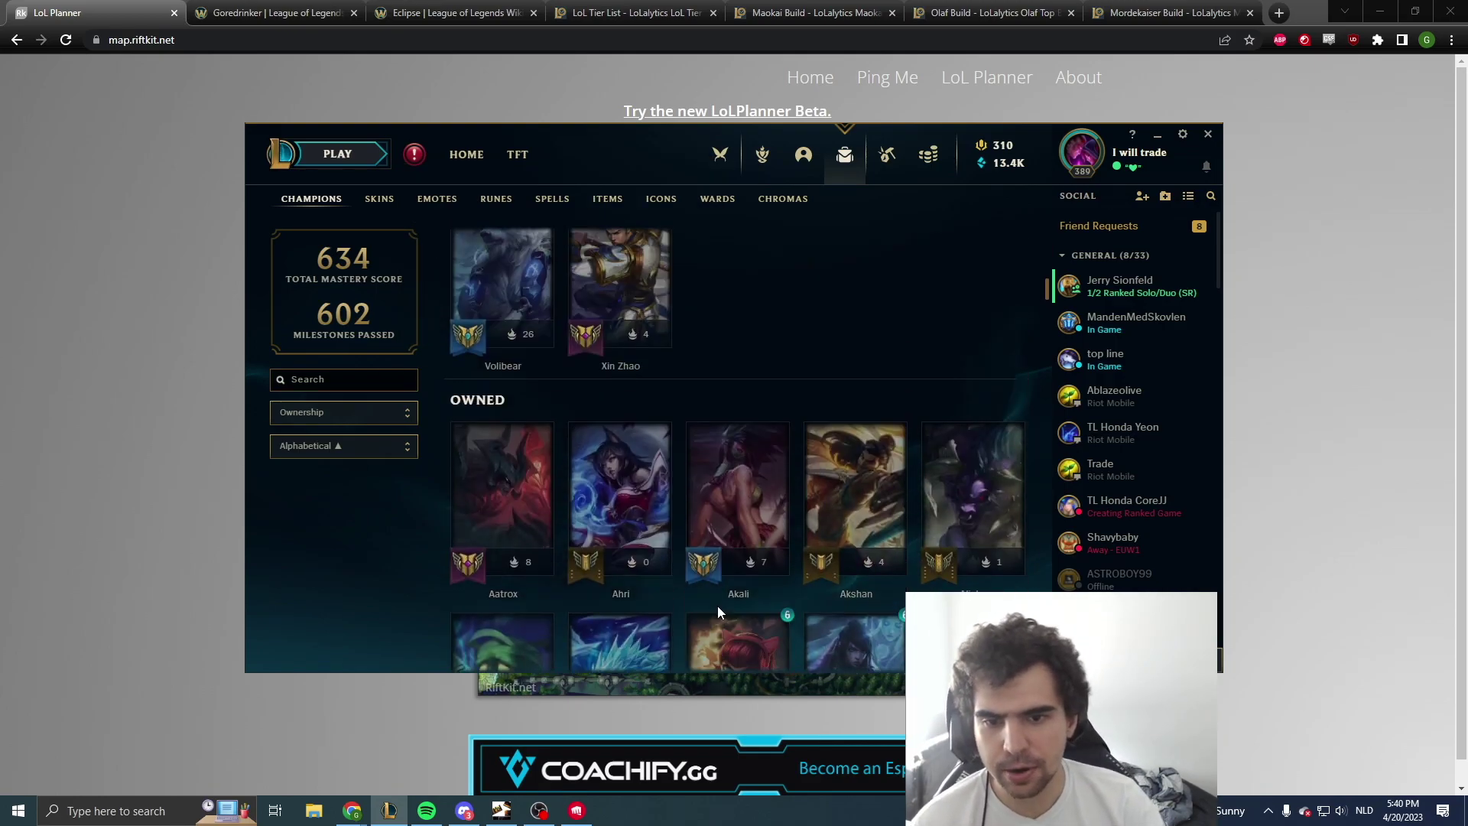
scroll(717, 606, "up", 3)
scroll(722, 614, "down", 3)
scroll(746, 643, "up", 3)
scroll(774, 683, "up", 1)
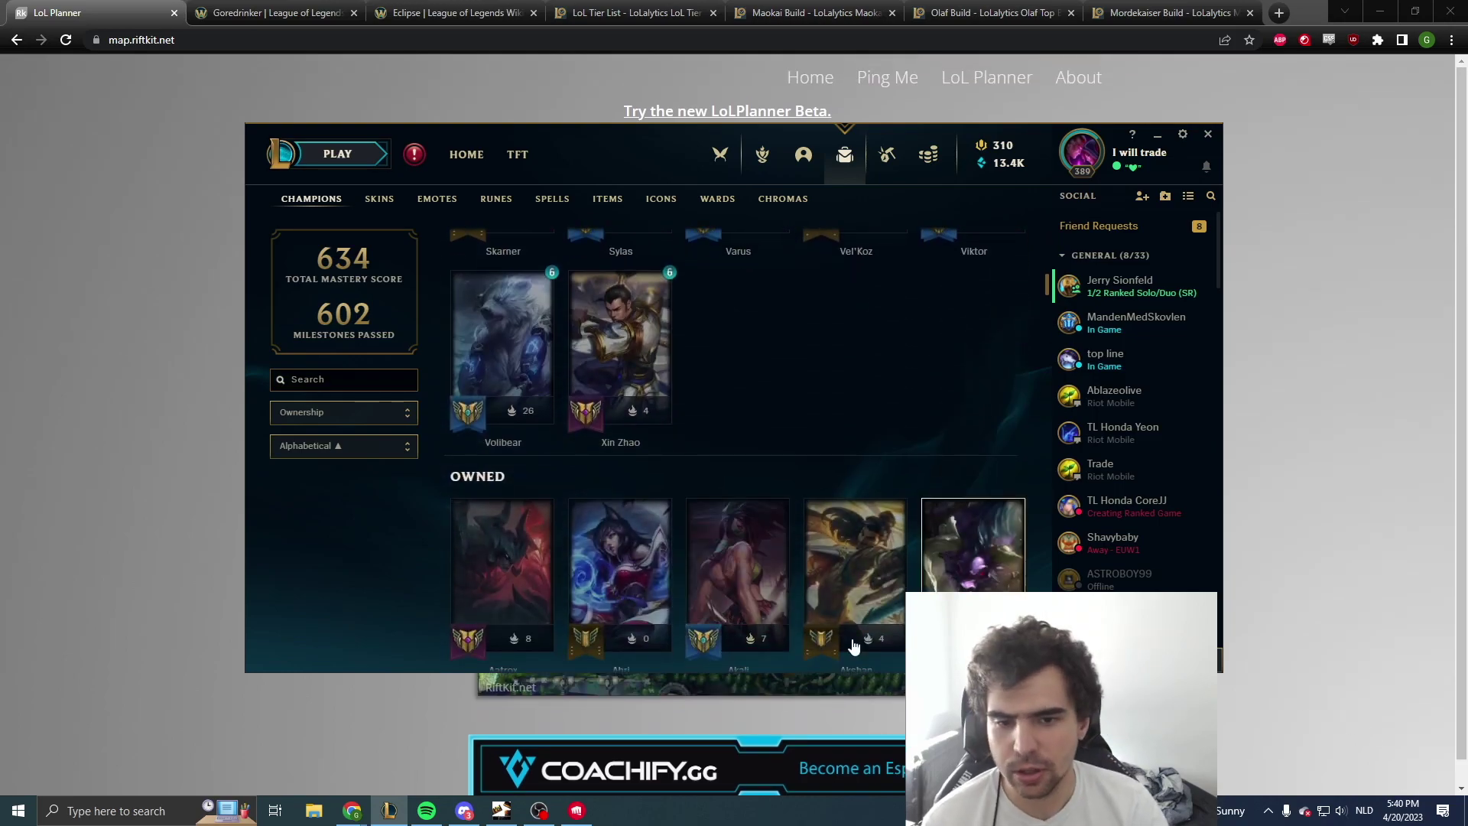
scroll(648, 434, "down", 3)
scroll(665, 439, "down", 3)
scroll(668, 439, "down", 2)
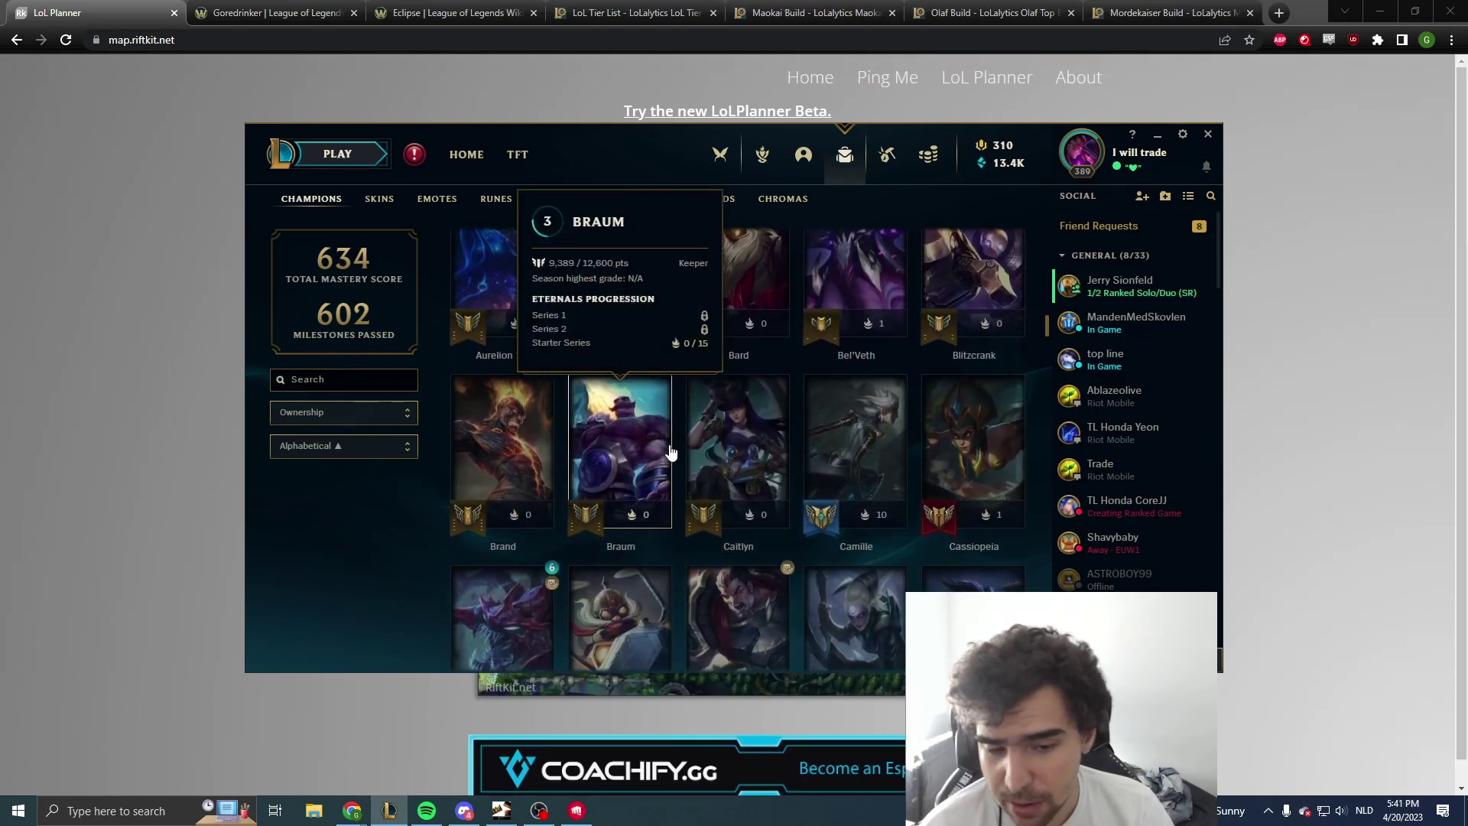
scroll(666, 459, "down", 2)
scroll(660, 494, "down", 2)
scroll(654, 522, "down", 2)
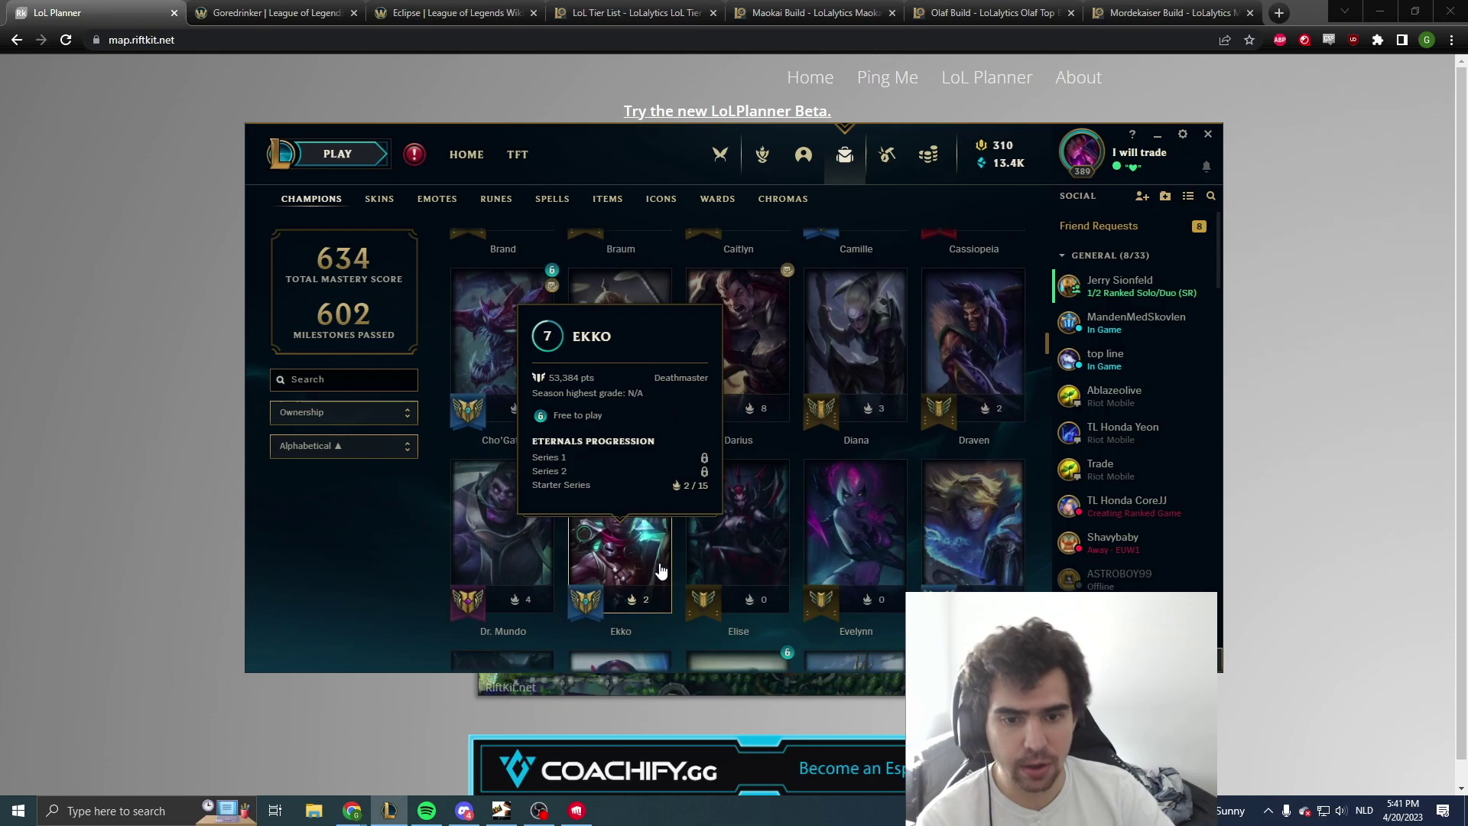
scroll(659, 517, "down", 2)
scroll(665, 505, "down", 2)
scroll(672, 494, "down", 2)
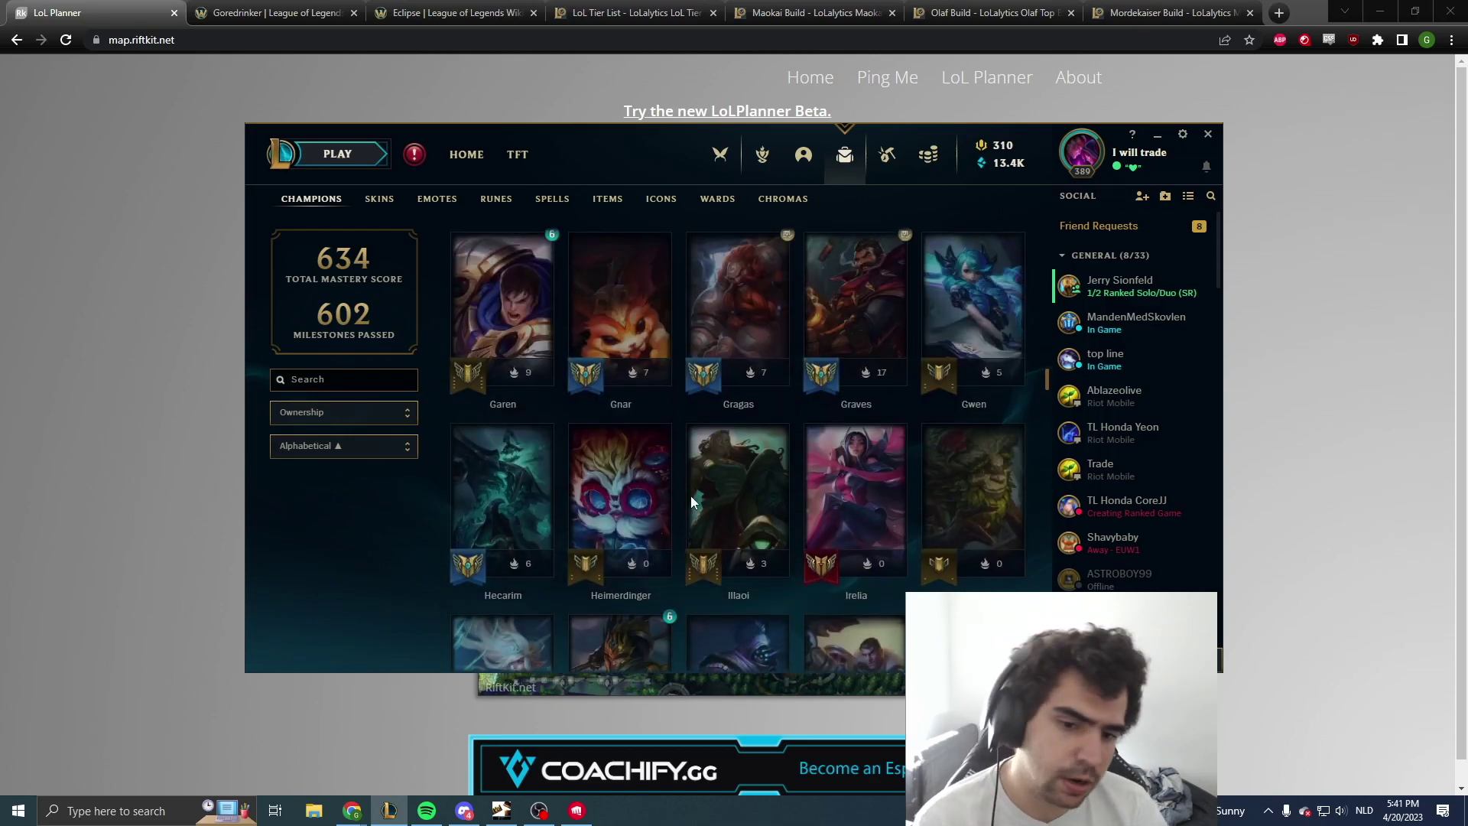
scroll(682, 496, "up", 2)
scroll(632, 470, "up", 2)
scroll(642, 504, "up", 1)
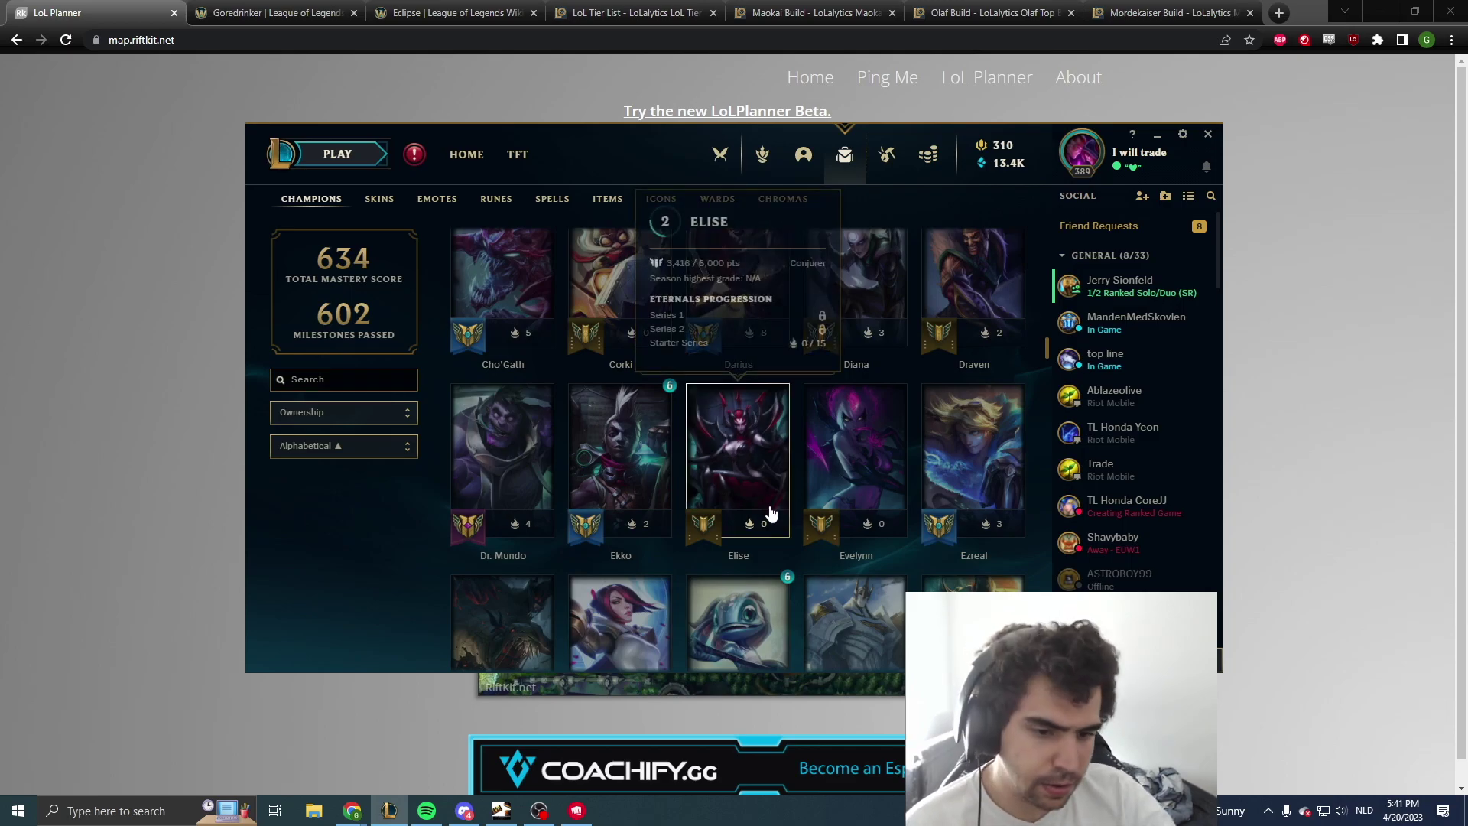
scroll(803, 516, "down", 1)
scroll(802, 516, "down", 2)
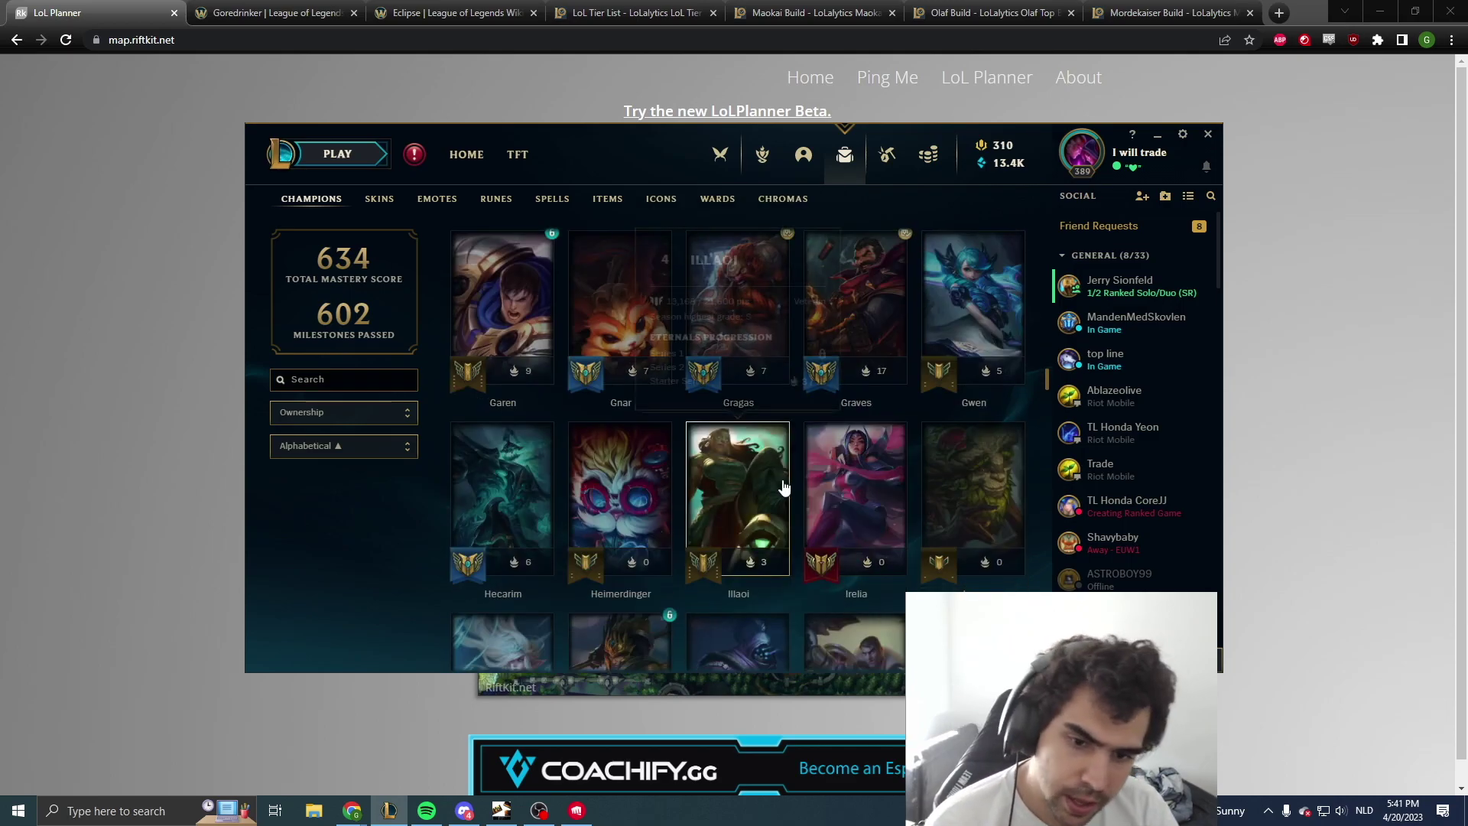
scroll(791, 471, "down", 2)
scroll(799, 470, "down", 2)
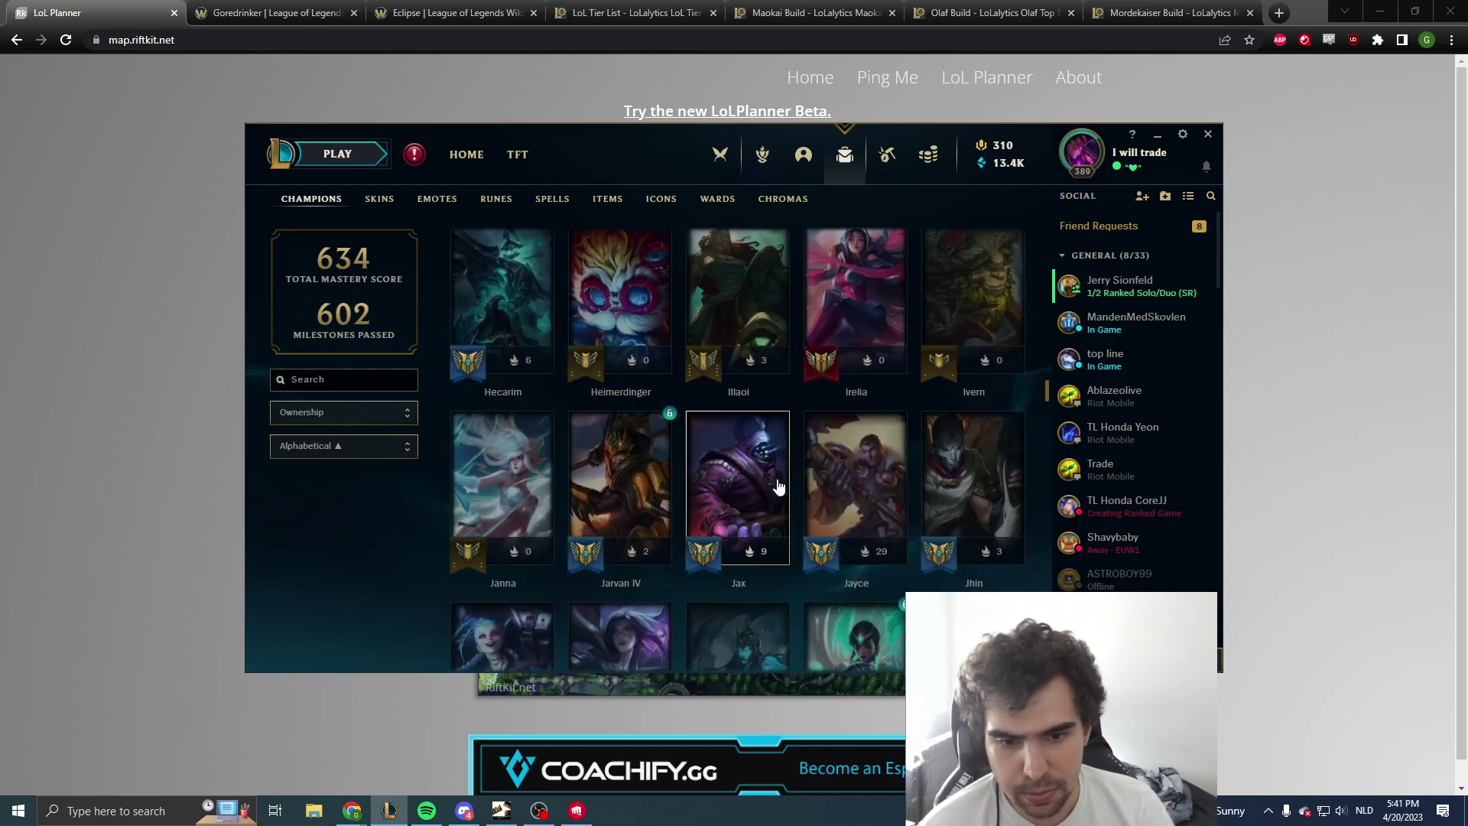
scroll(796, 468, "up", 2)
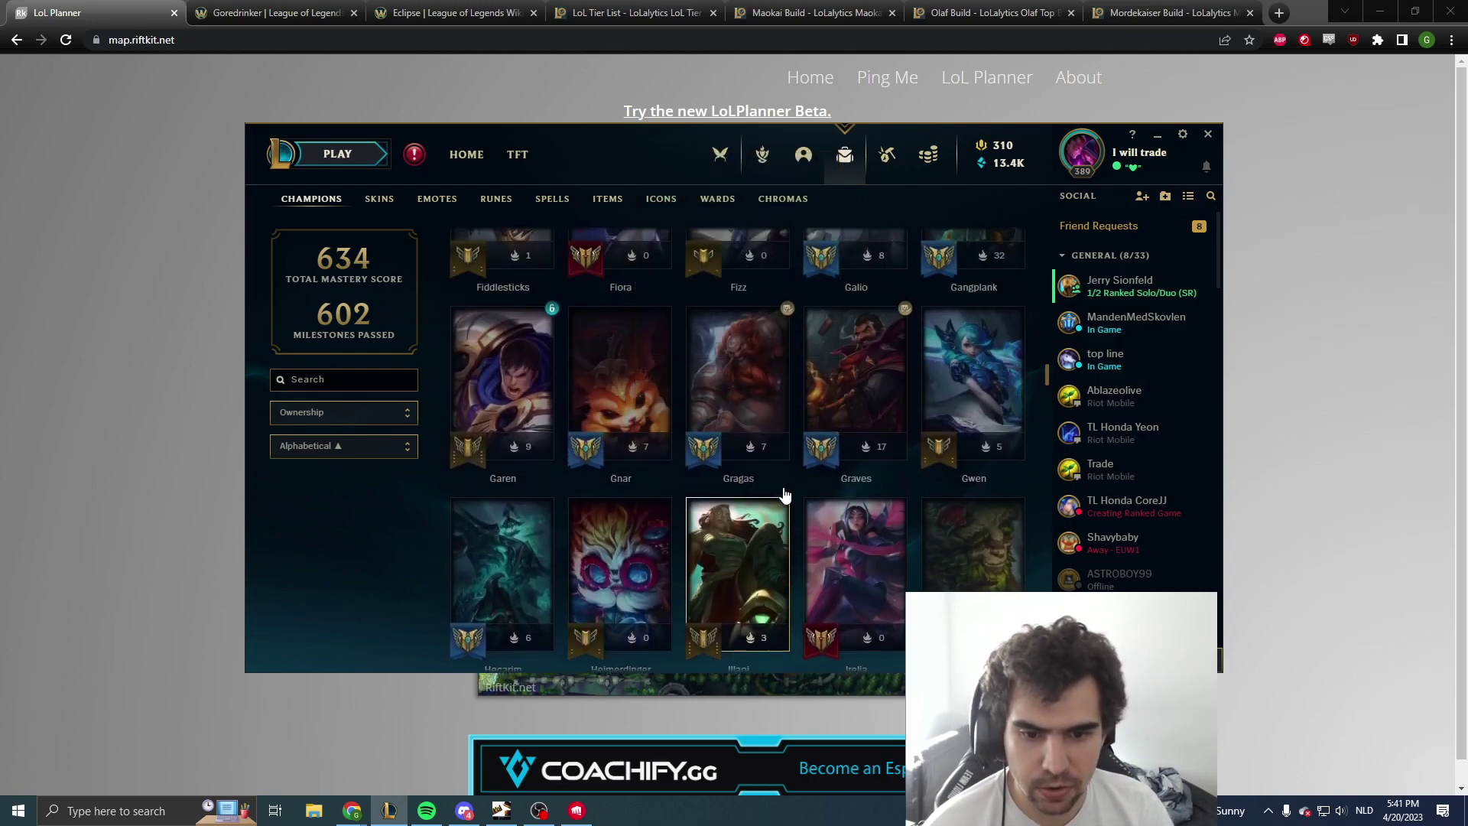
scroll(791, 493, "up", 1)
scroll(784, 508, "down", 2)
scroll(734, 460, "down", 2)
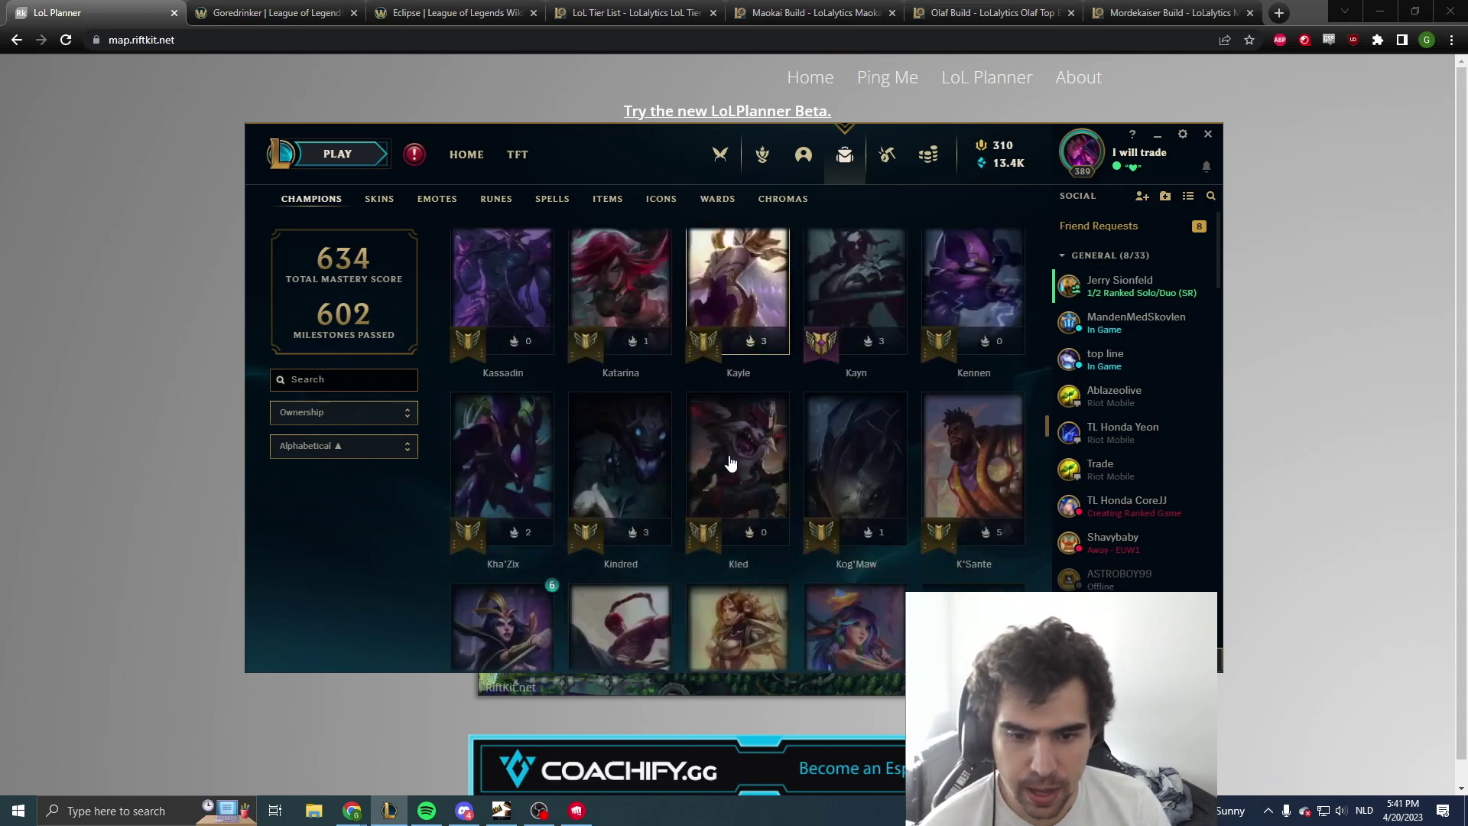
scroll(687, 459, "down", 2)
scroll(663, 475, "down", 2)
scroll(671, 473, "down", 2)
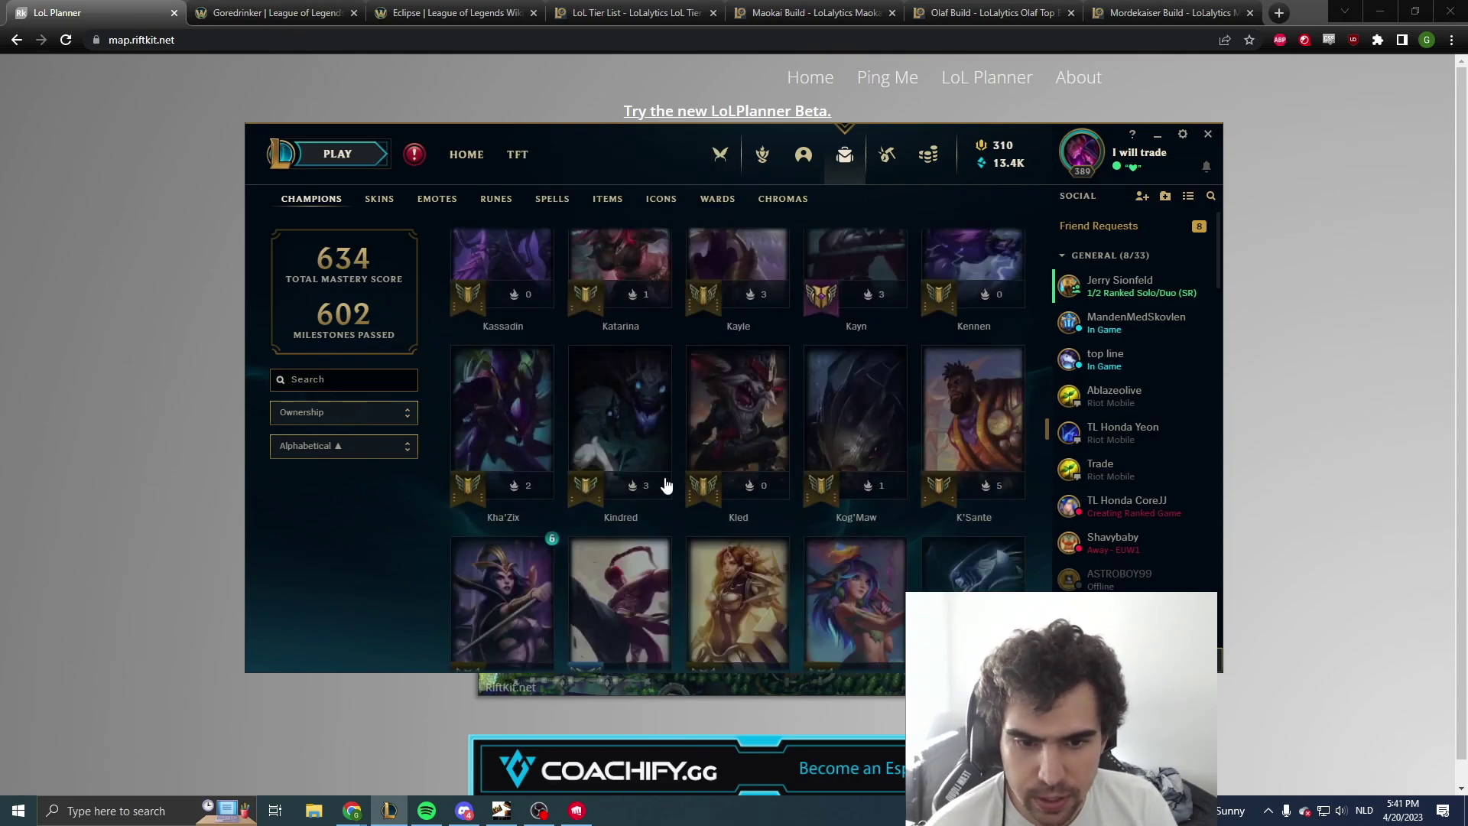
scroll(677, 470, "down", 2)
scroll(675, 475, "down", 2)
scroll(678, 475, "up", 2)
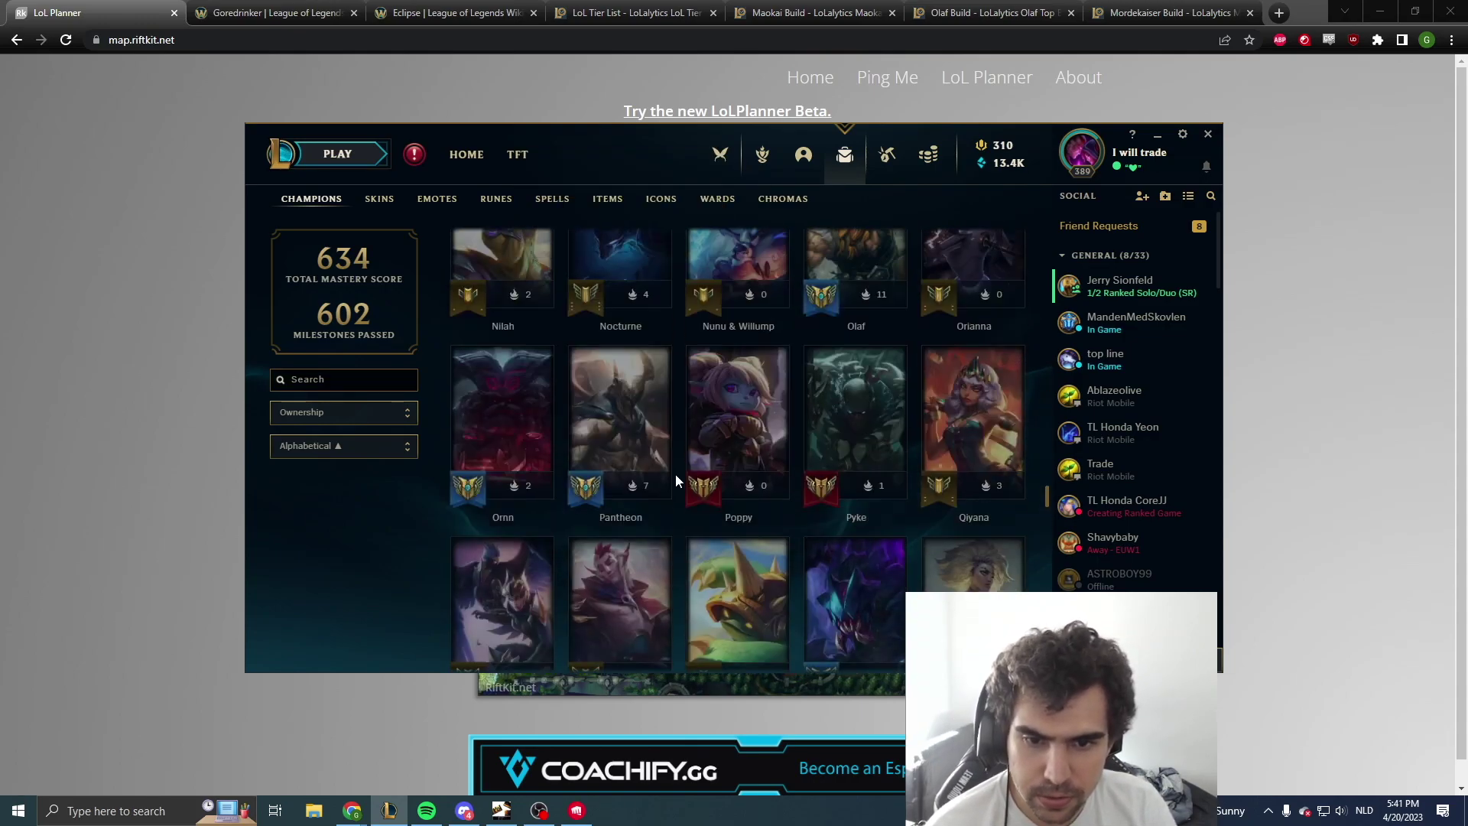
scroll(675, 474, "down", 2)
scroll(654, 488, "down", 1)
scroll(640, 495, "down", 1)
scroll(643, 483, "up", 1)
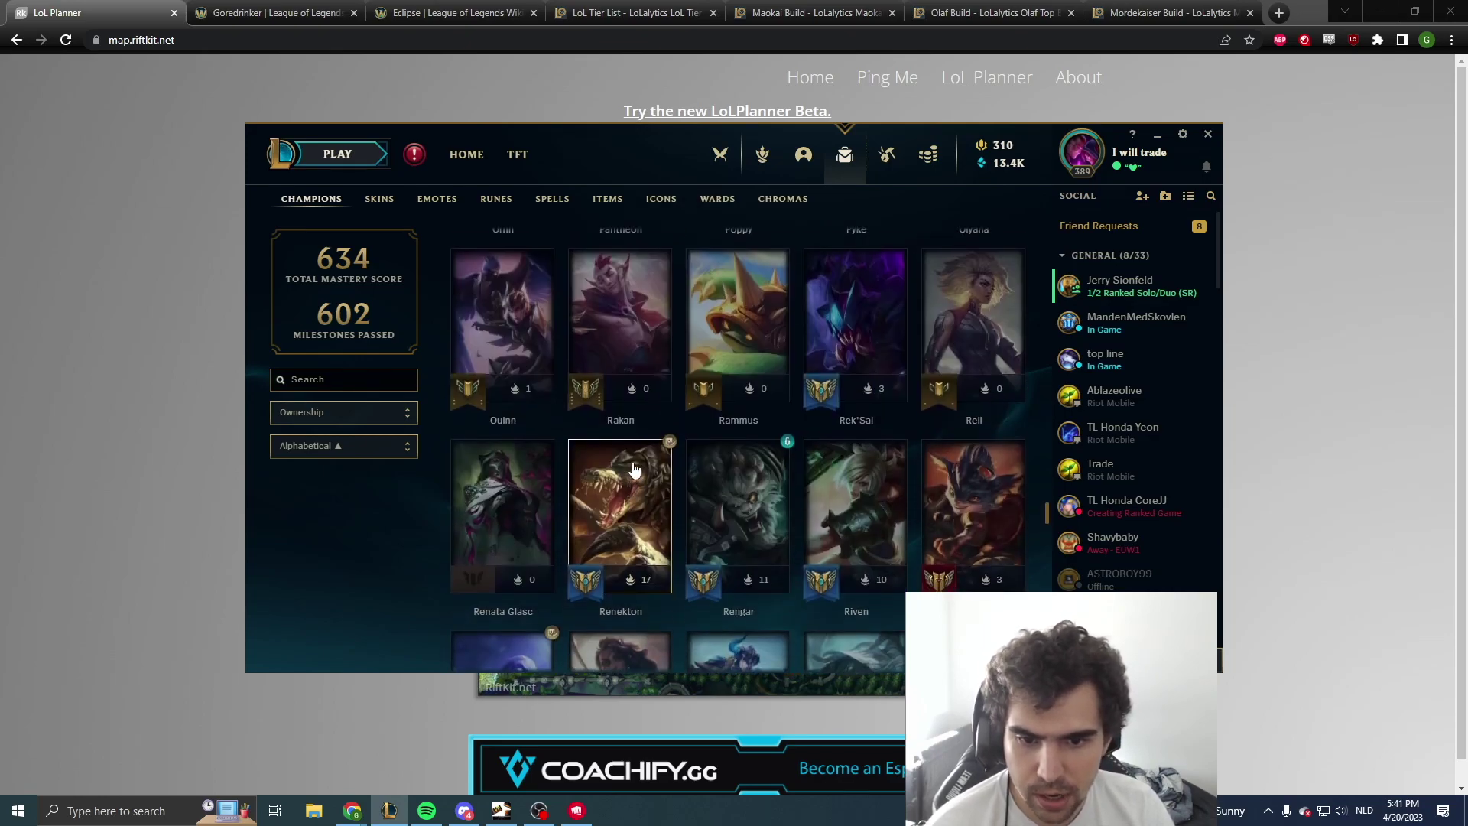
scroll(789, 337, "up", 2)
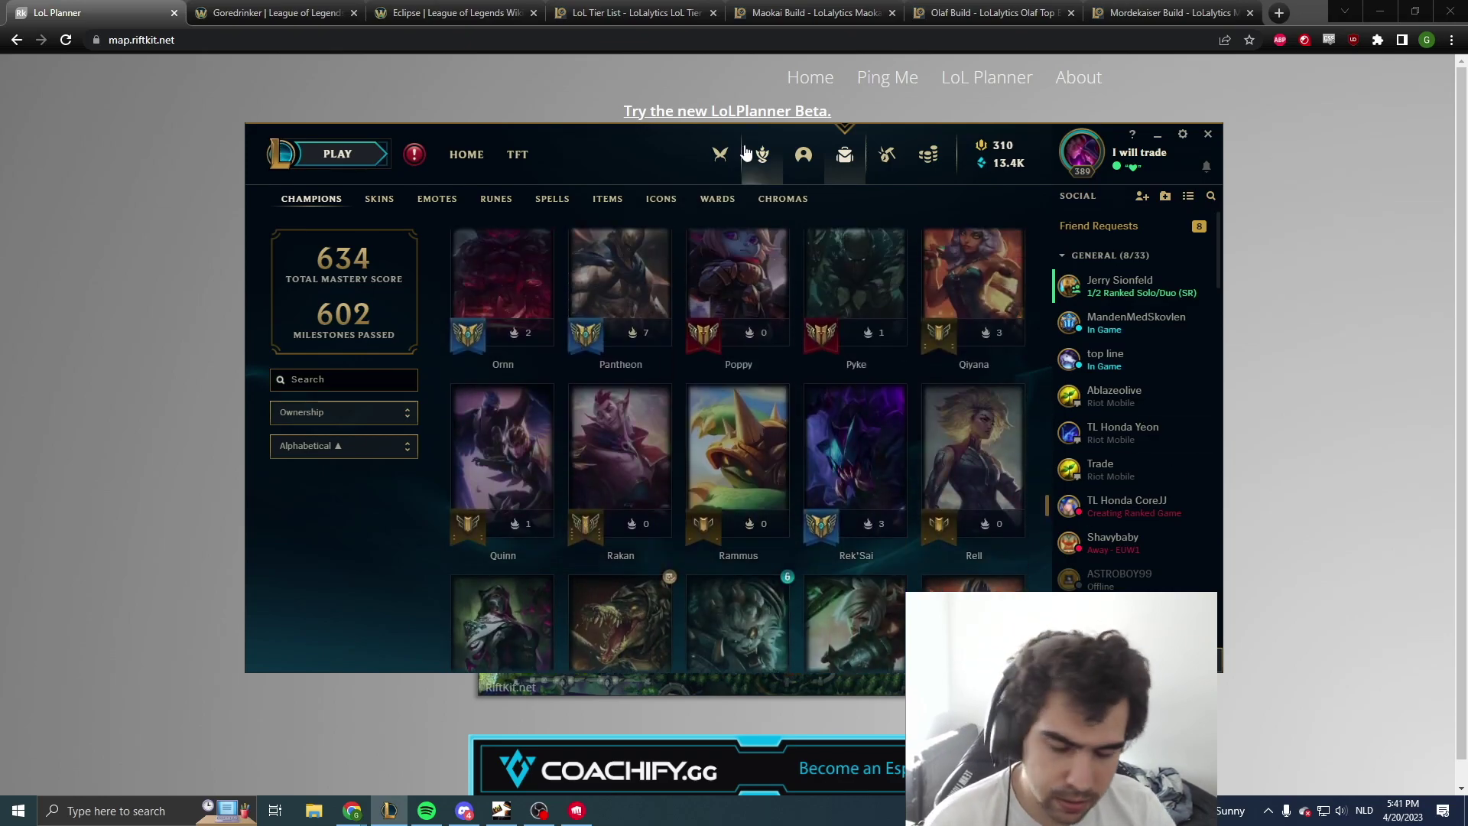
scroll(745, 344, "down", 2)
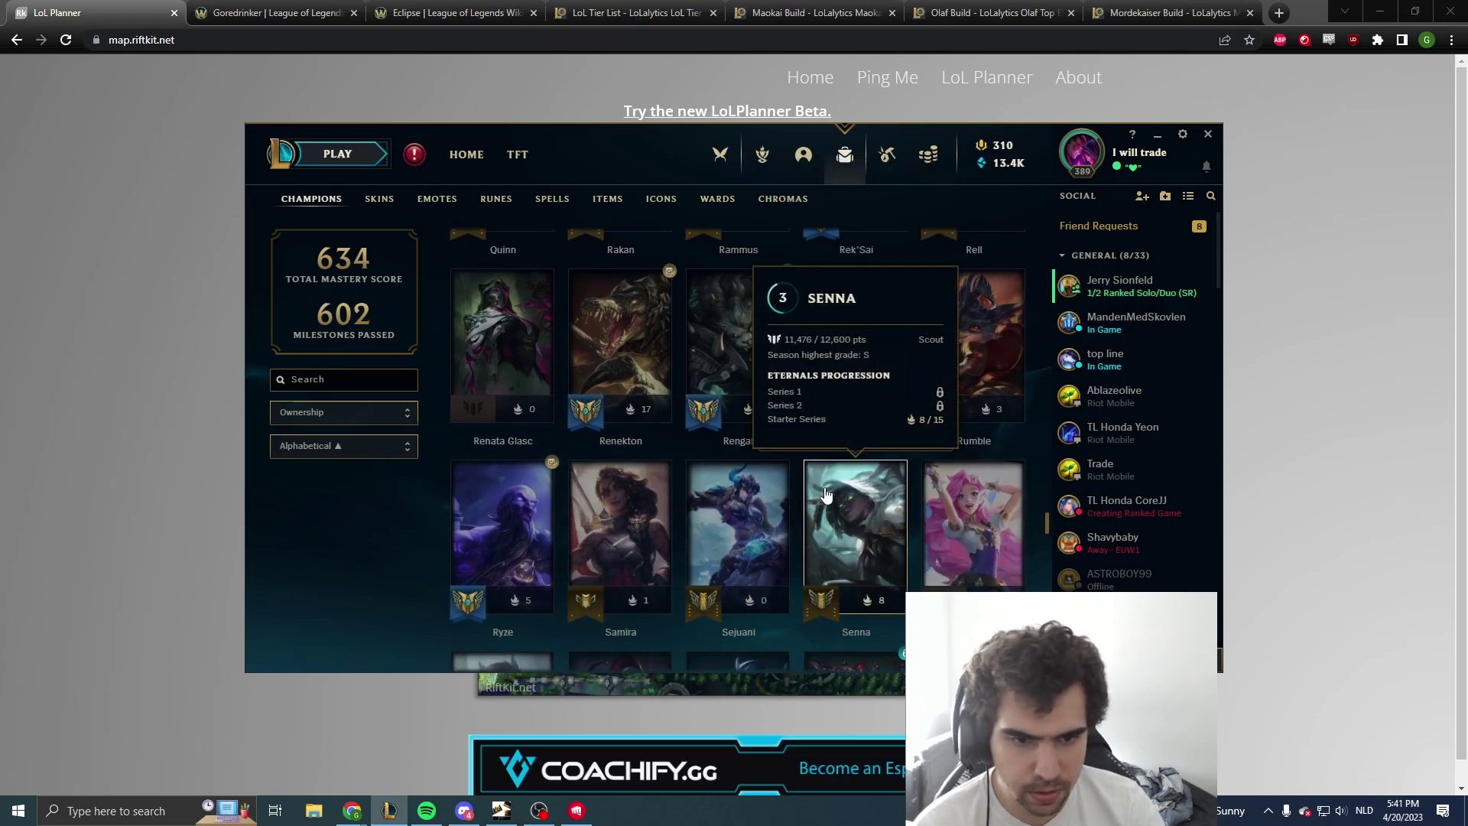
scroll(549, 423, "down", 2)
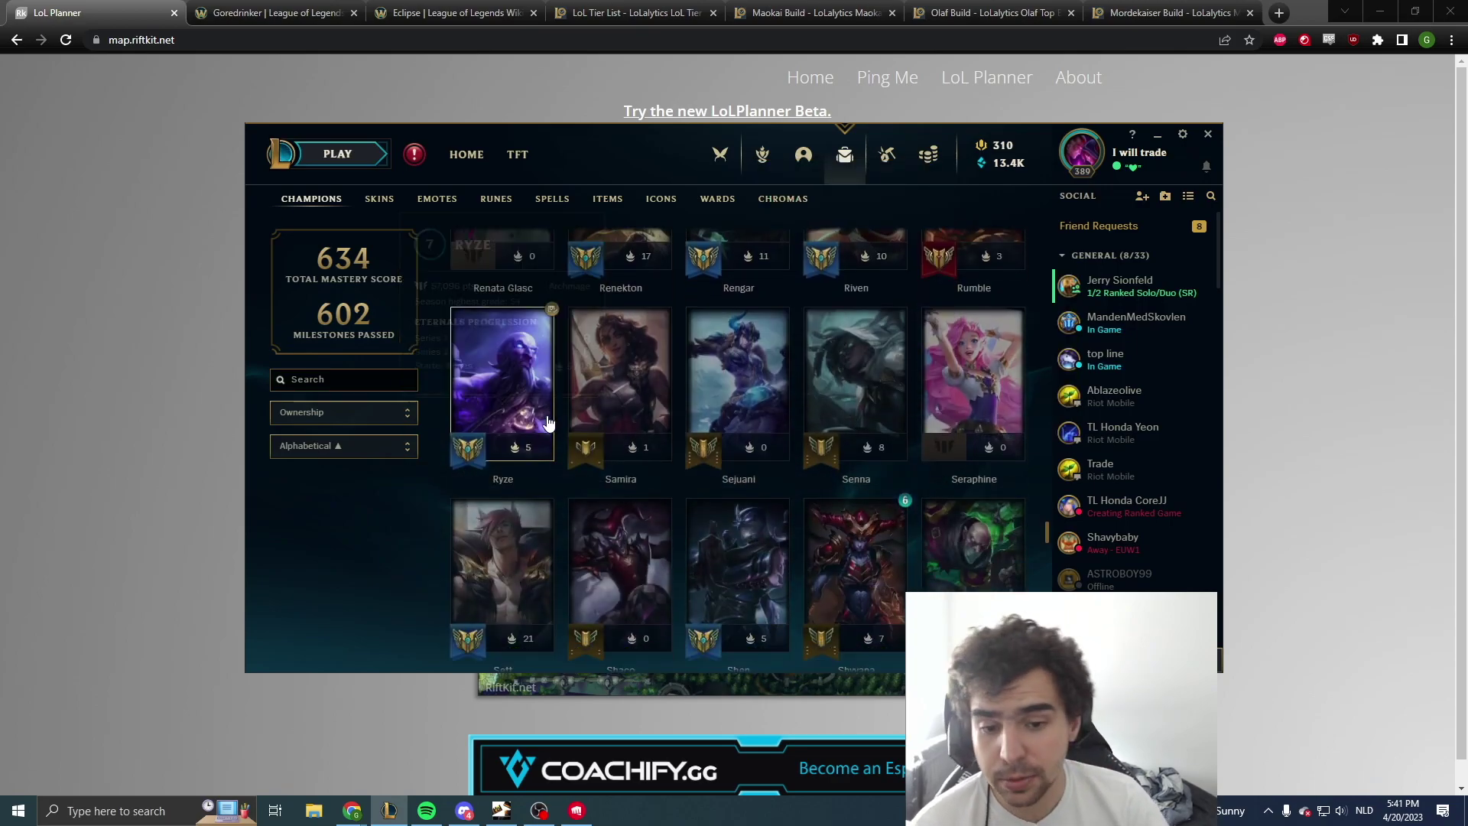
scroll(548, 422, "down", 2)
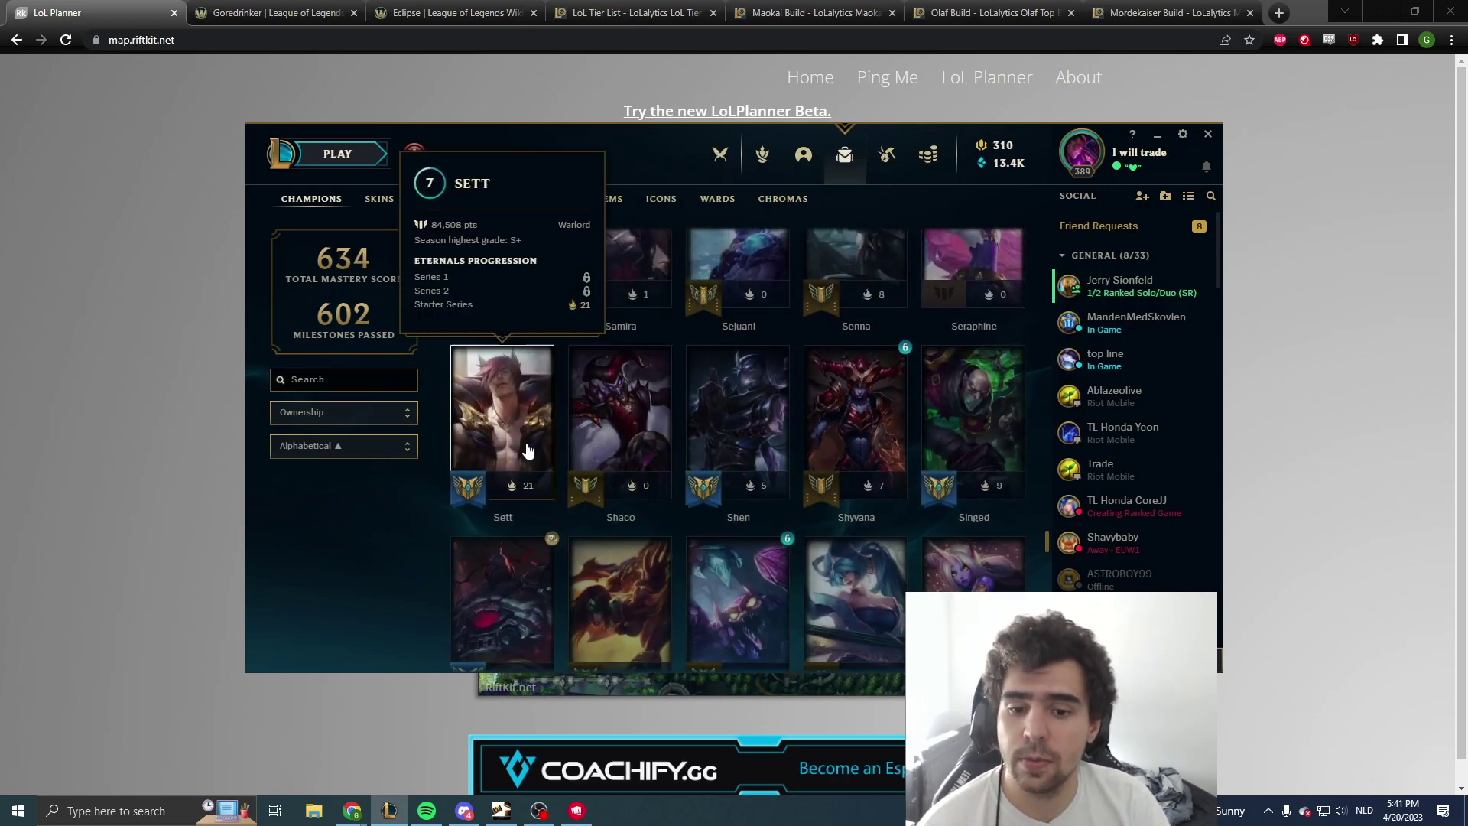
scroll(482, 396, "down", 2)
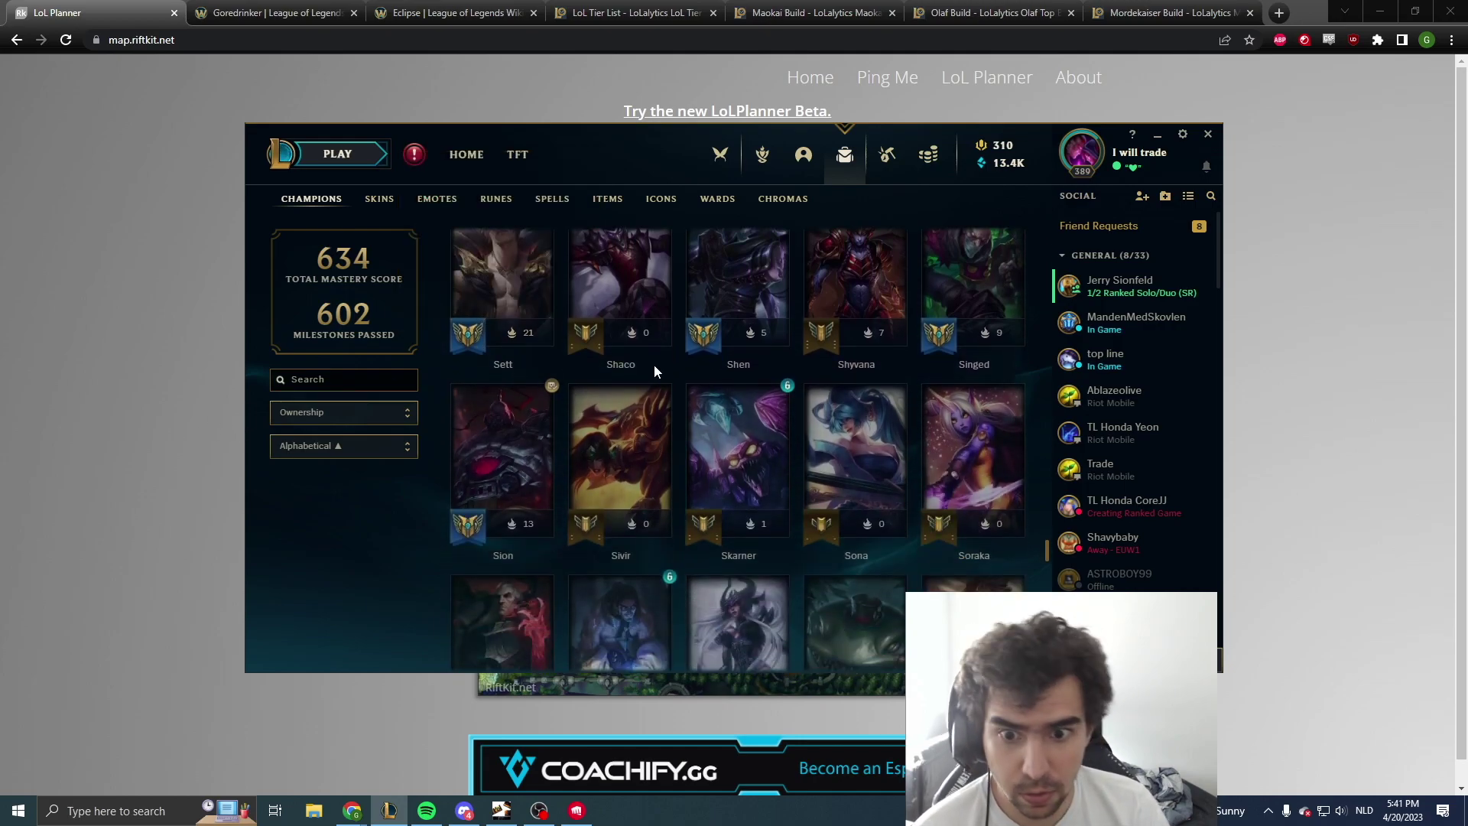
key("alt+Tab")
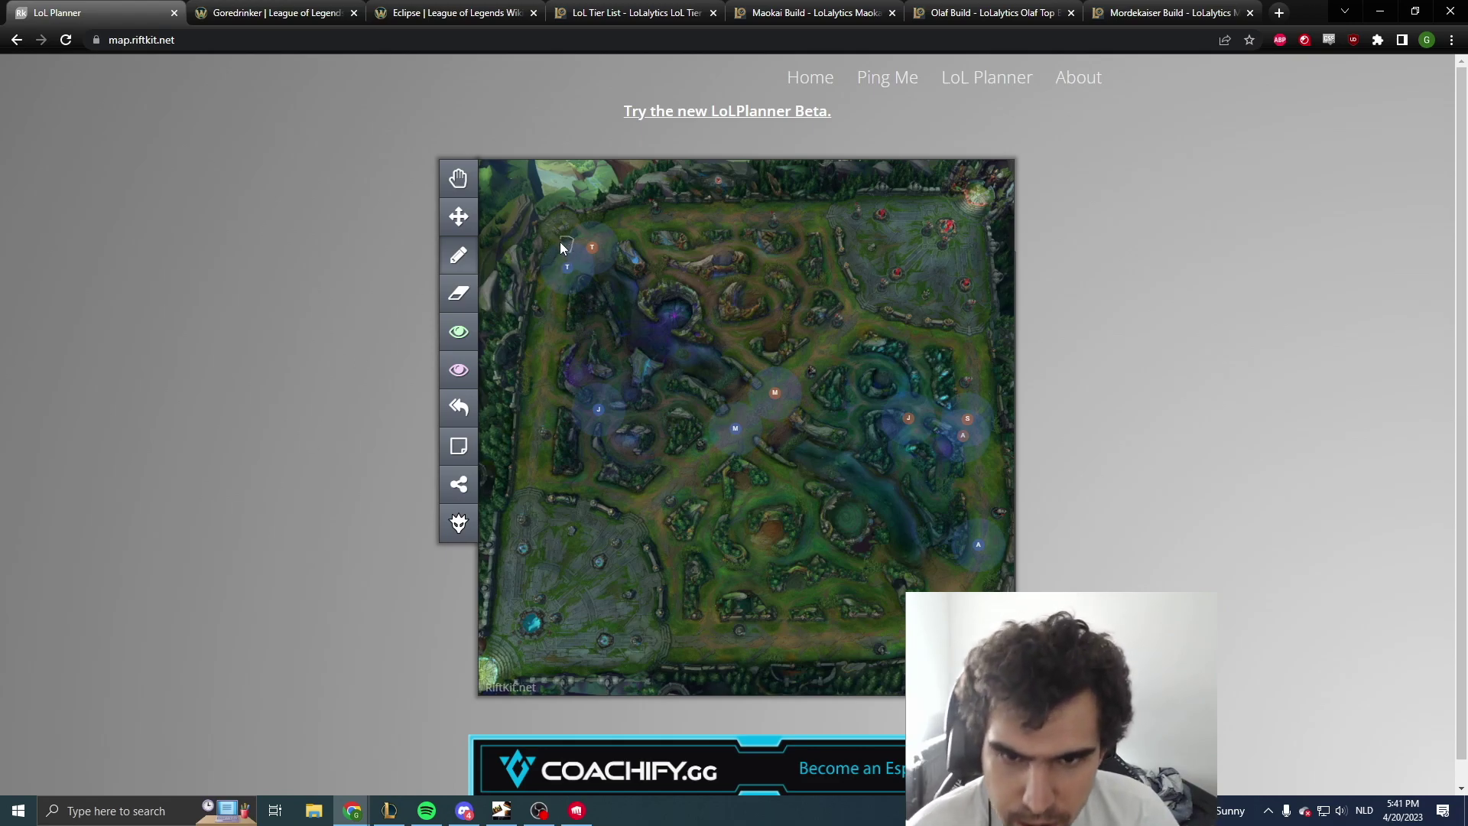
Draw a roaming path from top lane toward mid, then clear it with the R shortcut
left_click_drag(564, 247, 573, 249)
left_click_drag(710, 392, 739, 424)
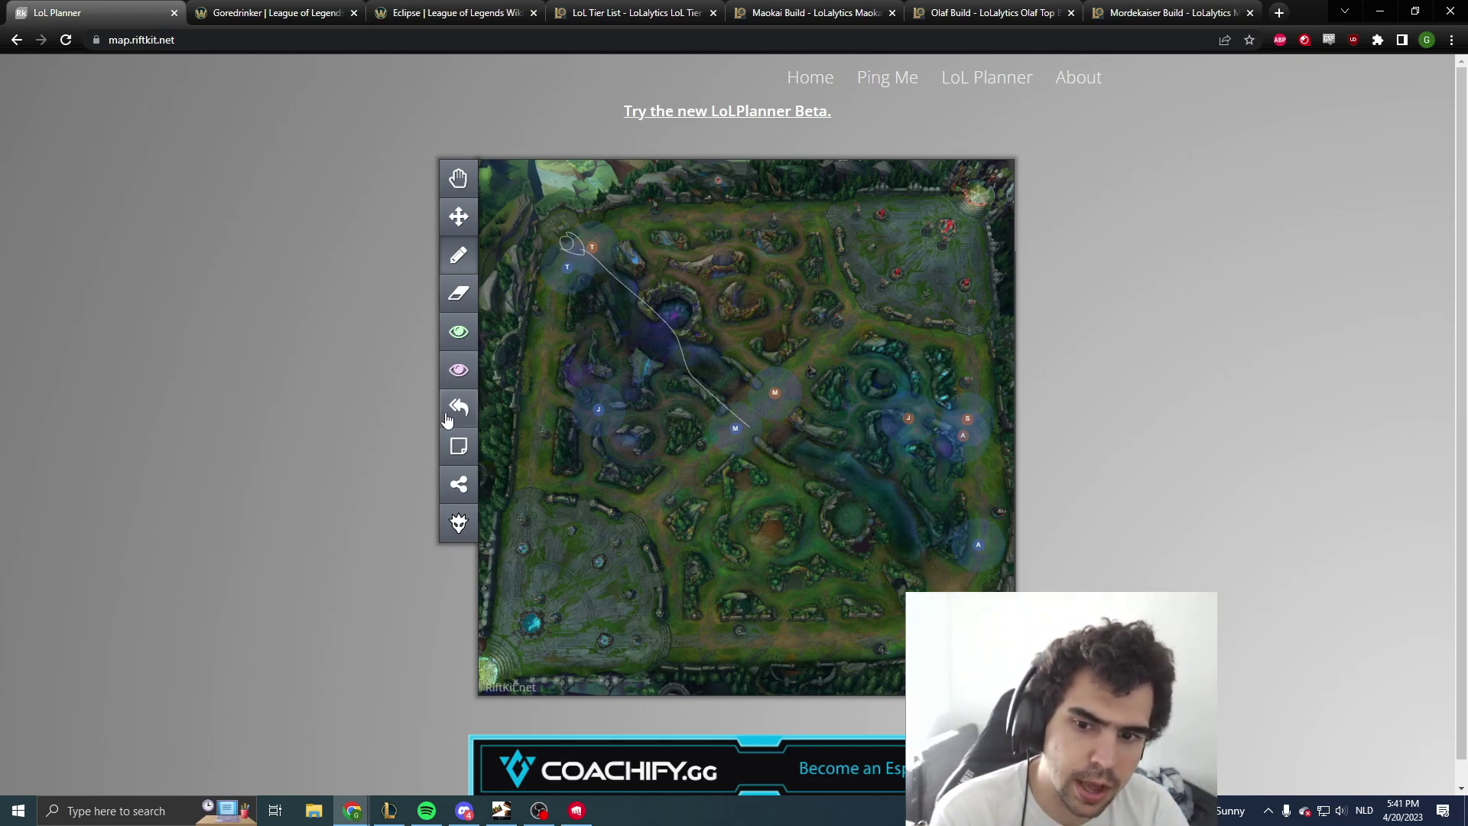
key("r")
left_click(808, 129)
Dismiss the Discord window and reset the drawing near top lane
key("alt+Tab")
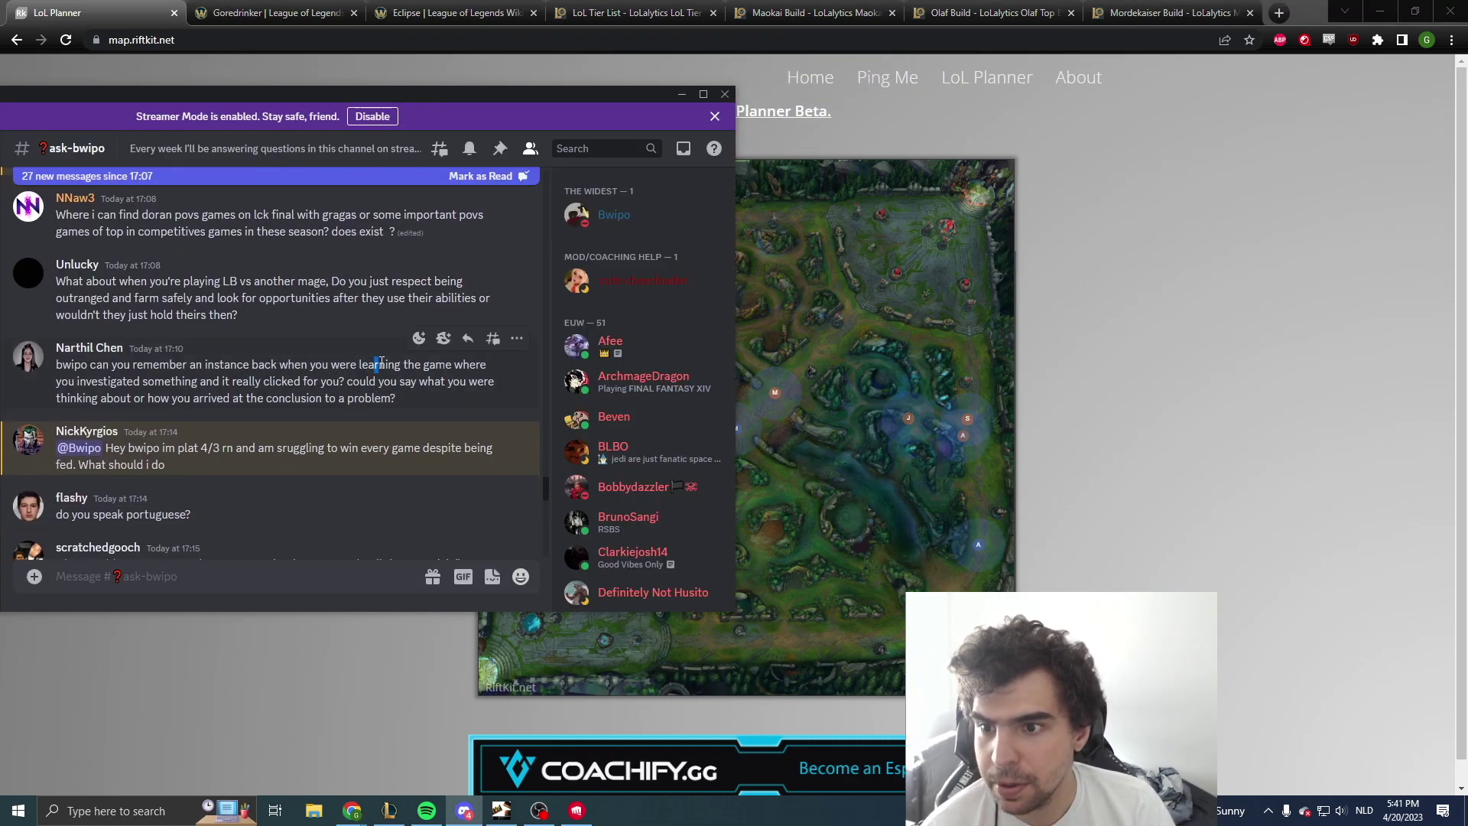
left_click(1022, 366)
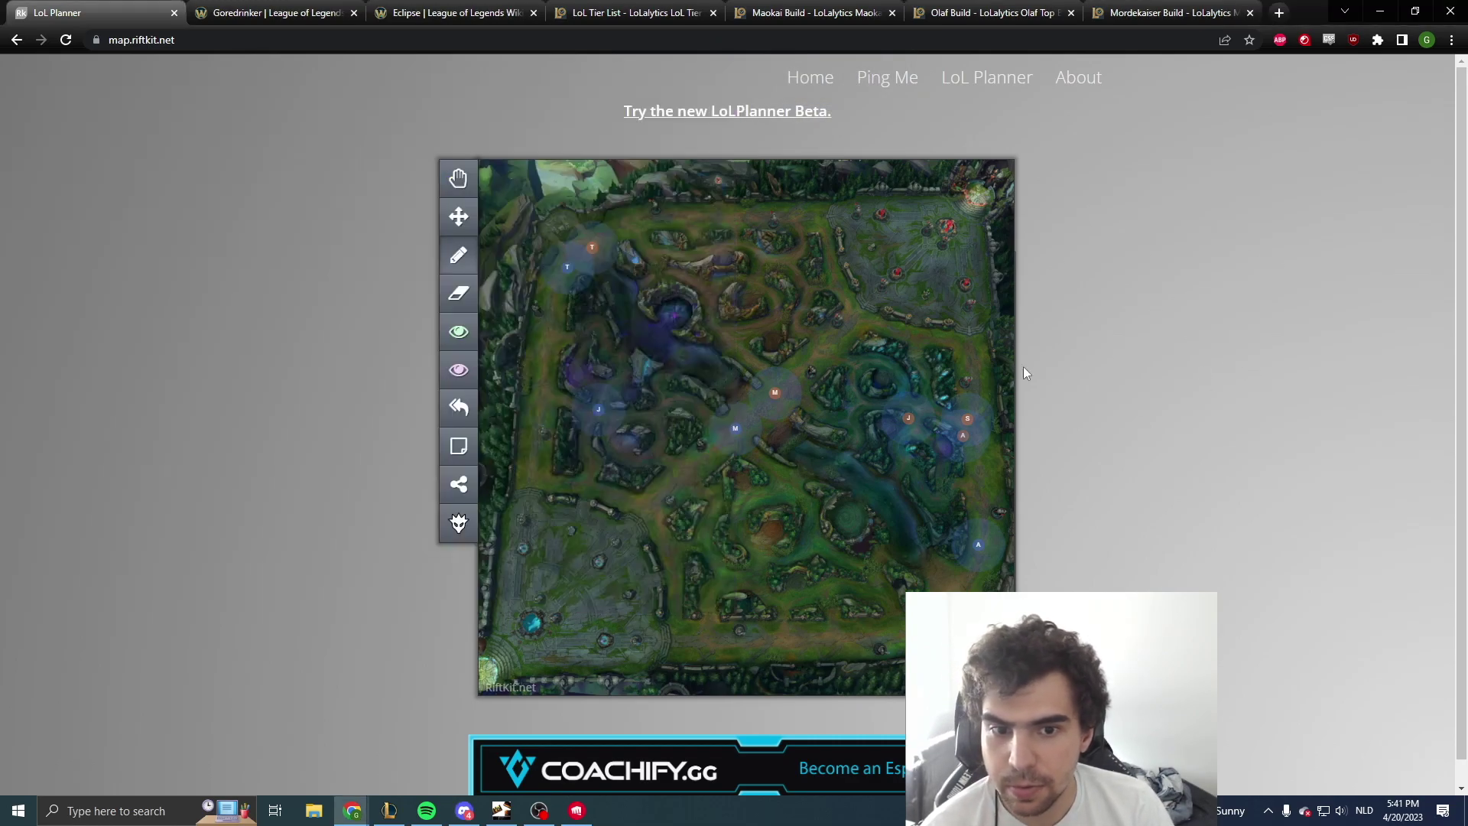
left_click(459, 404)
left_click(806, 127)
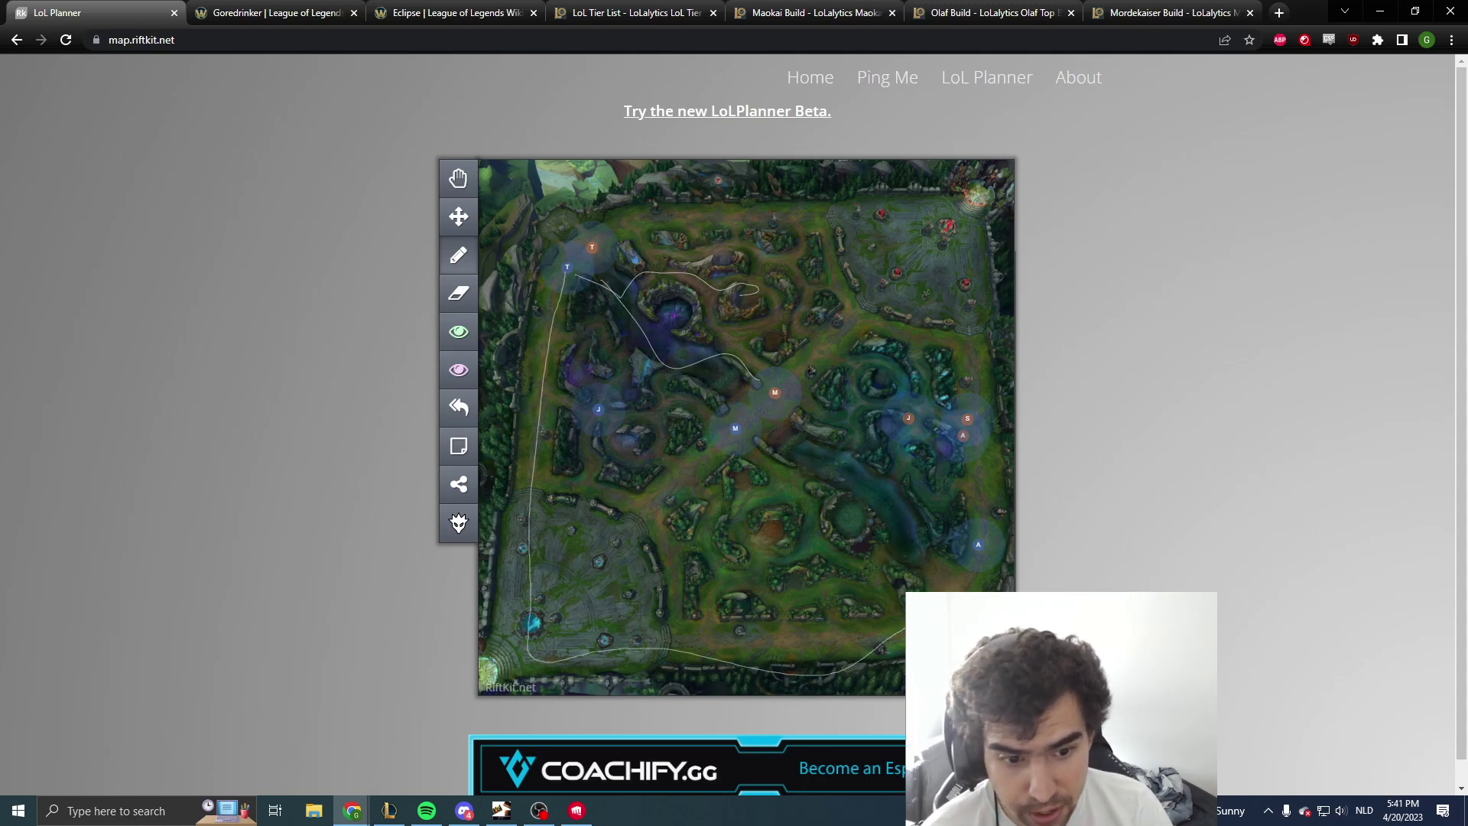
Wipe the remaining roaming paths off the map and bring up the Discord channel
left_click(458, 445)
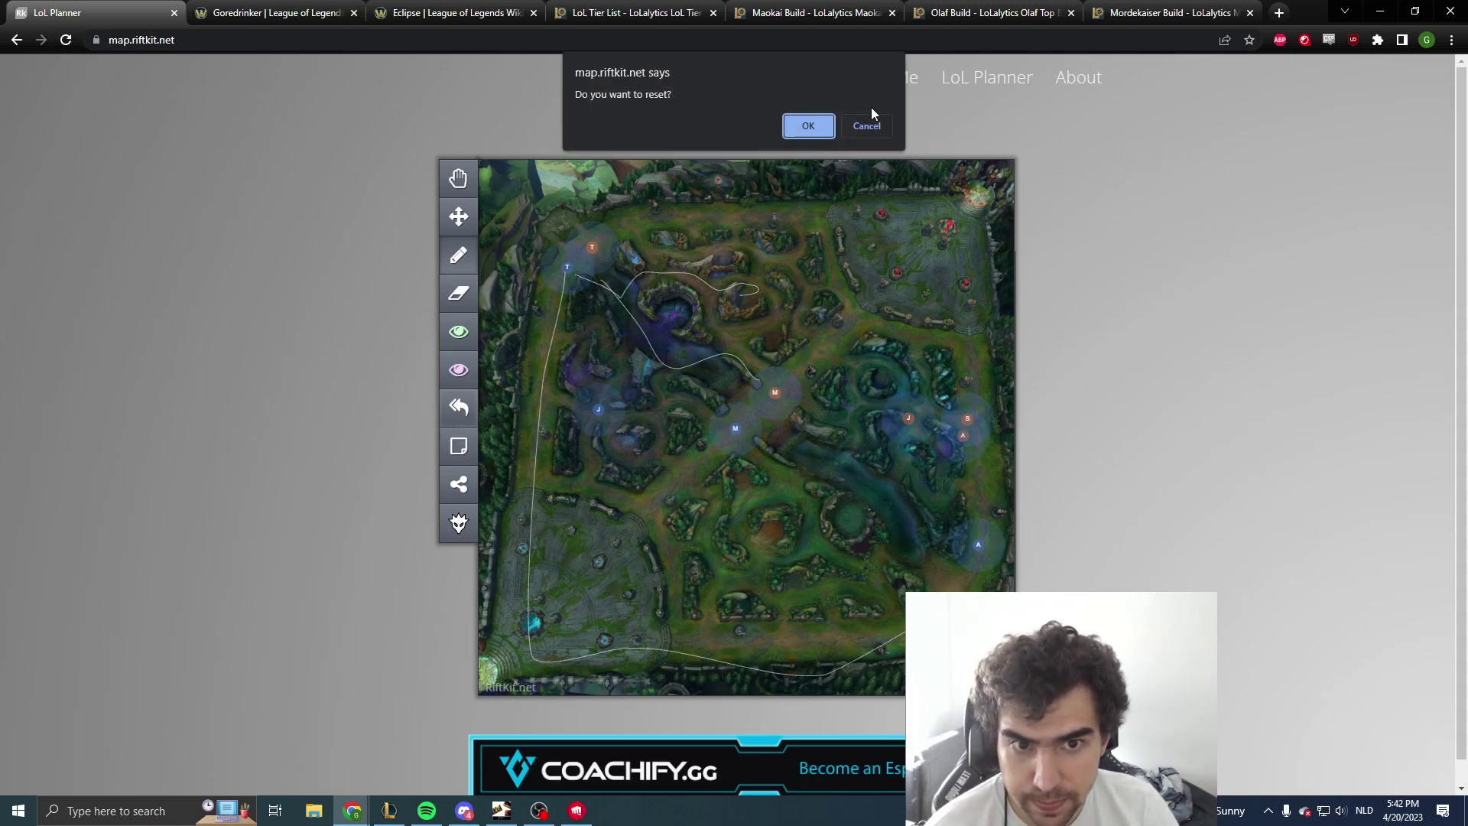
left_click(806, 127)
left_click(464, 812)
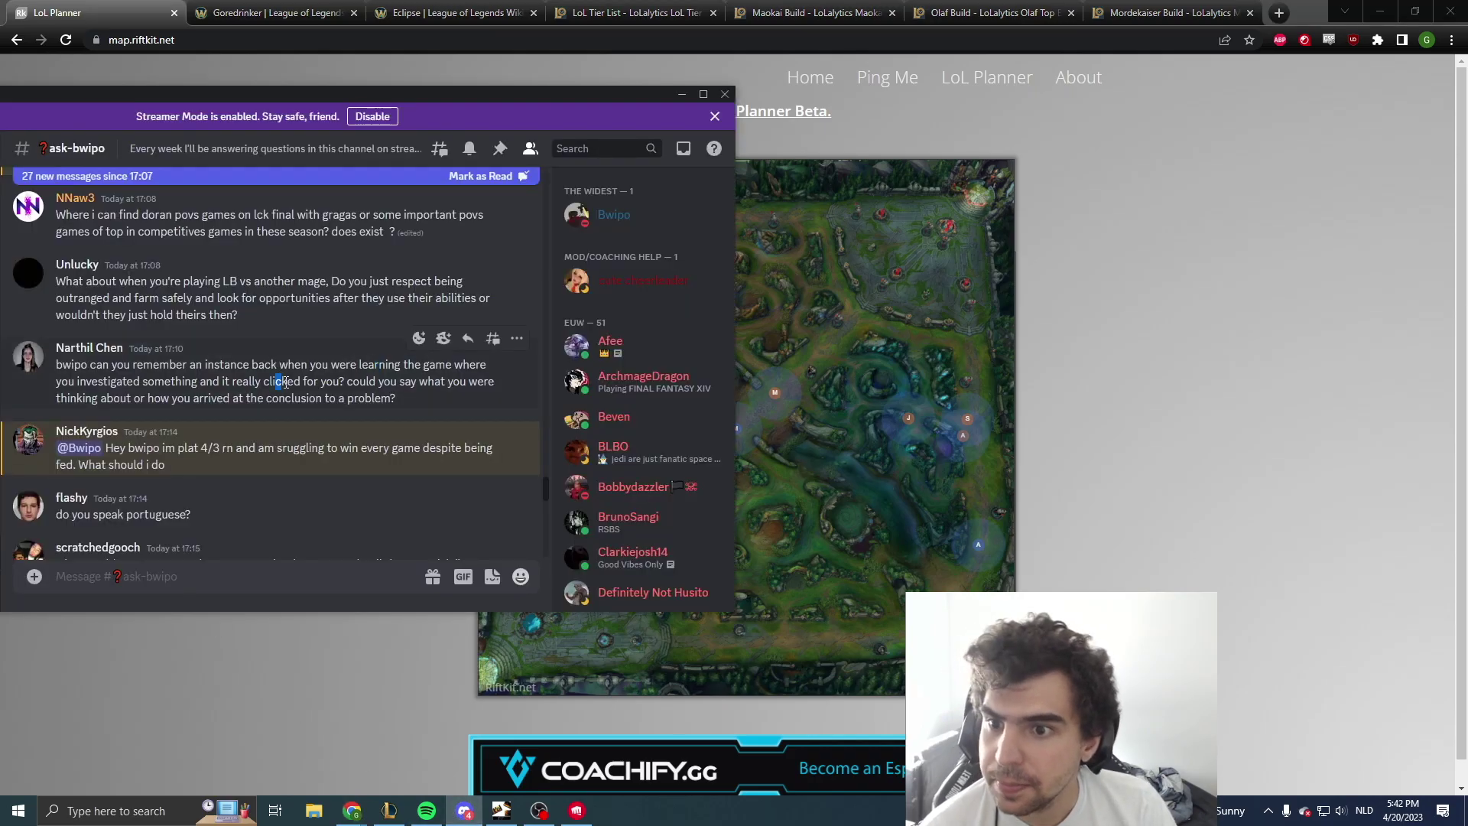